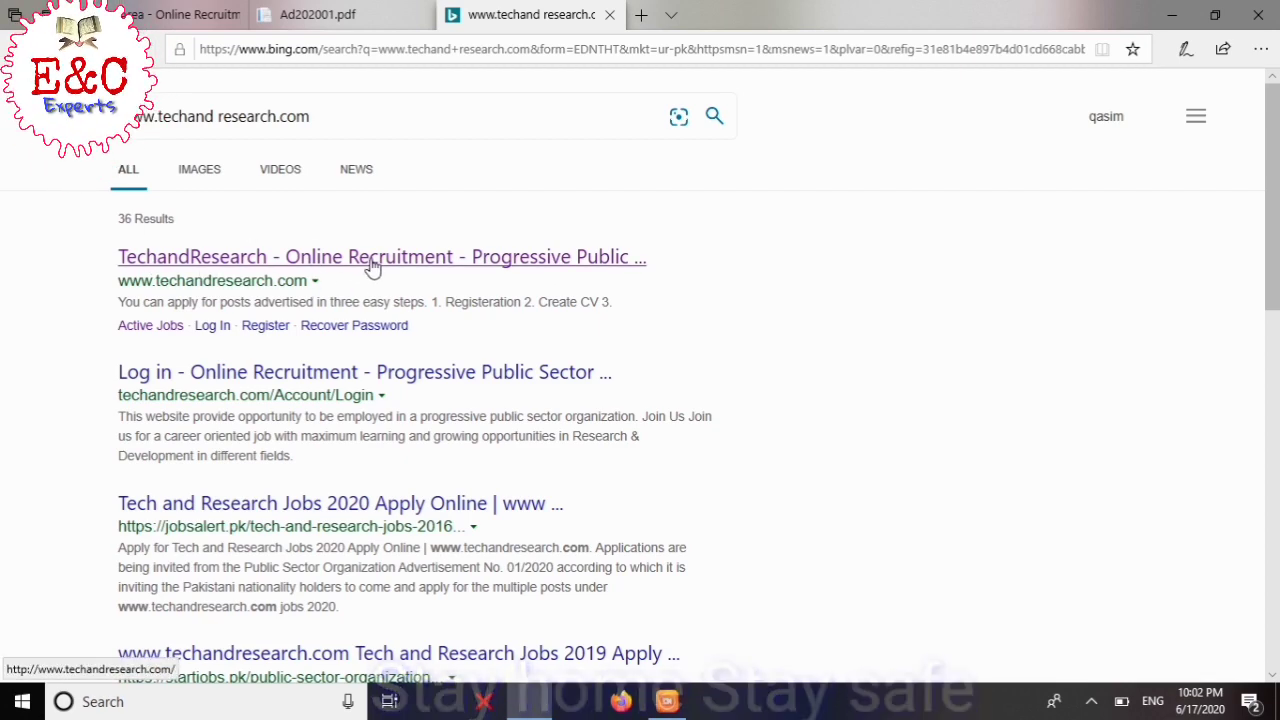
Open the TechandResearch site from the search results and view the Career Opportunities No. 01/2020 notification with its advertisement download.
click(418, 262)
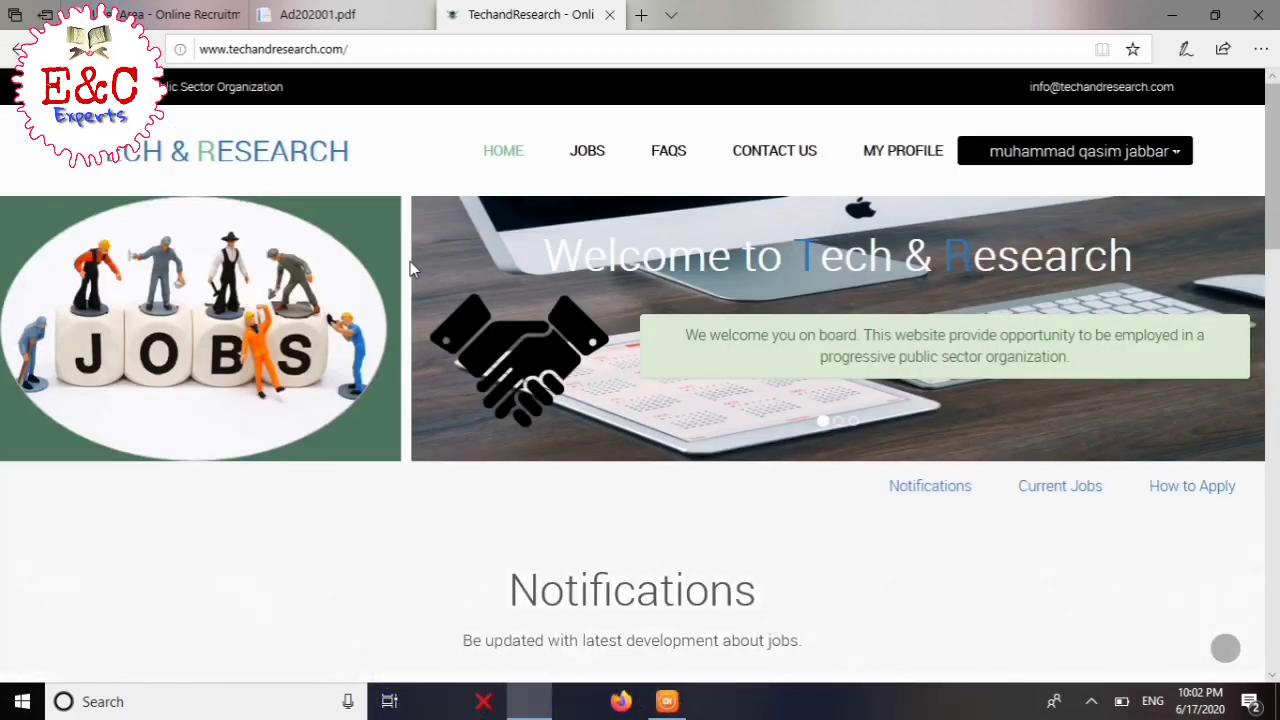
scroll(657, 263, down, 12)
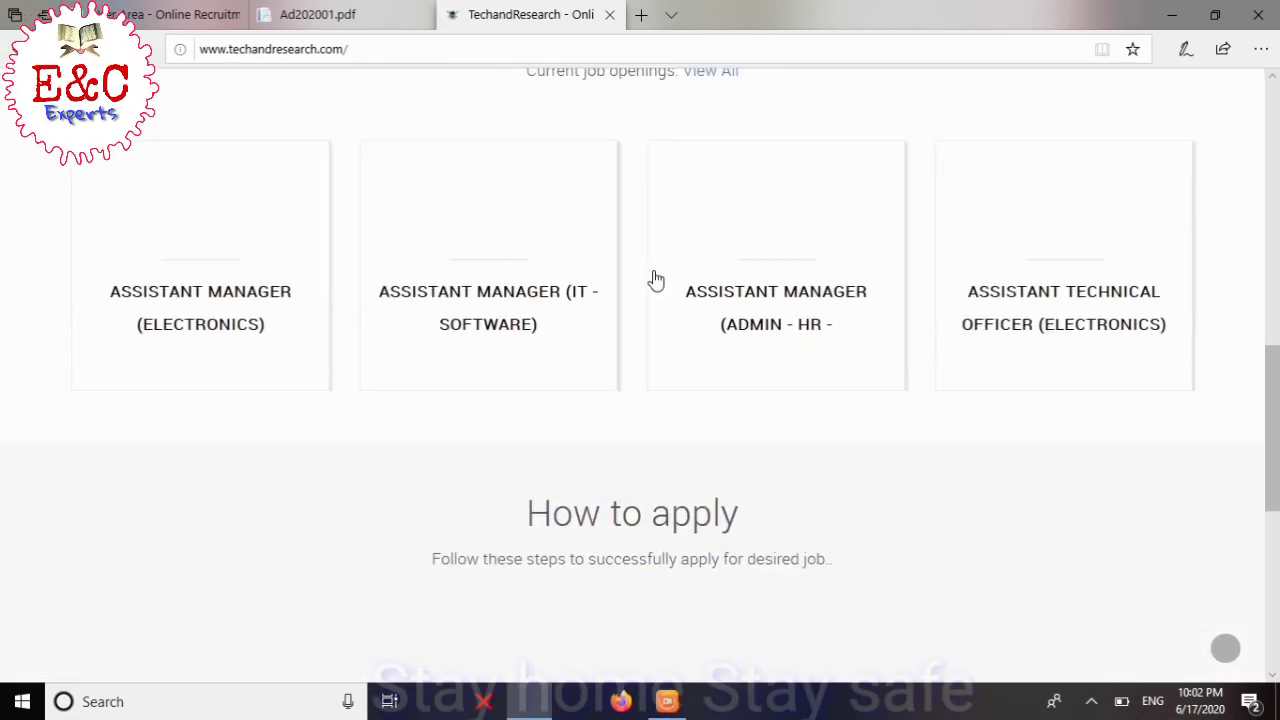
scroll(656, 275, down, 2)
scroll(655, 270, up, 15)
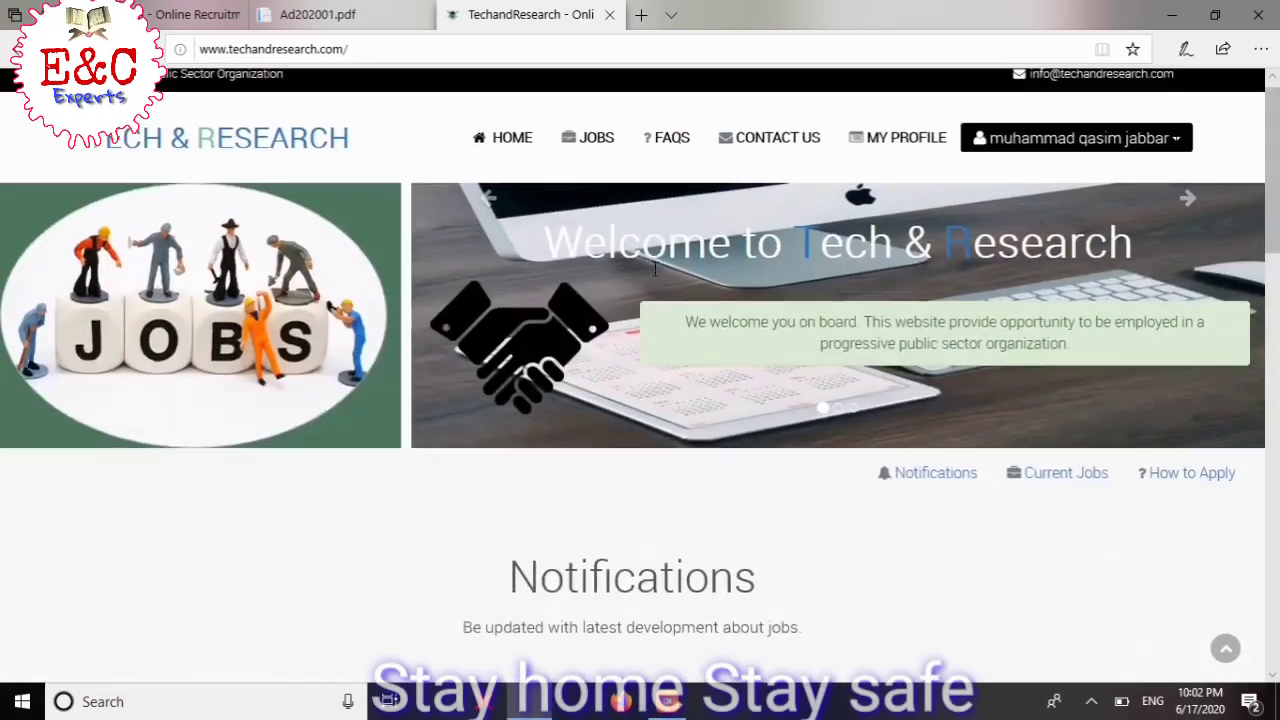
scroll(655, 268, down, 3)
scroll(655, 268, down, 1)
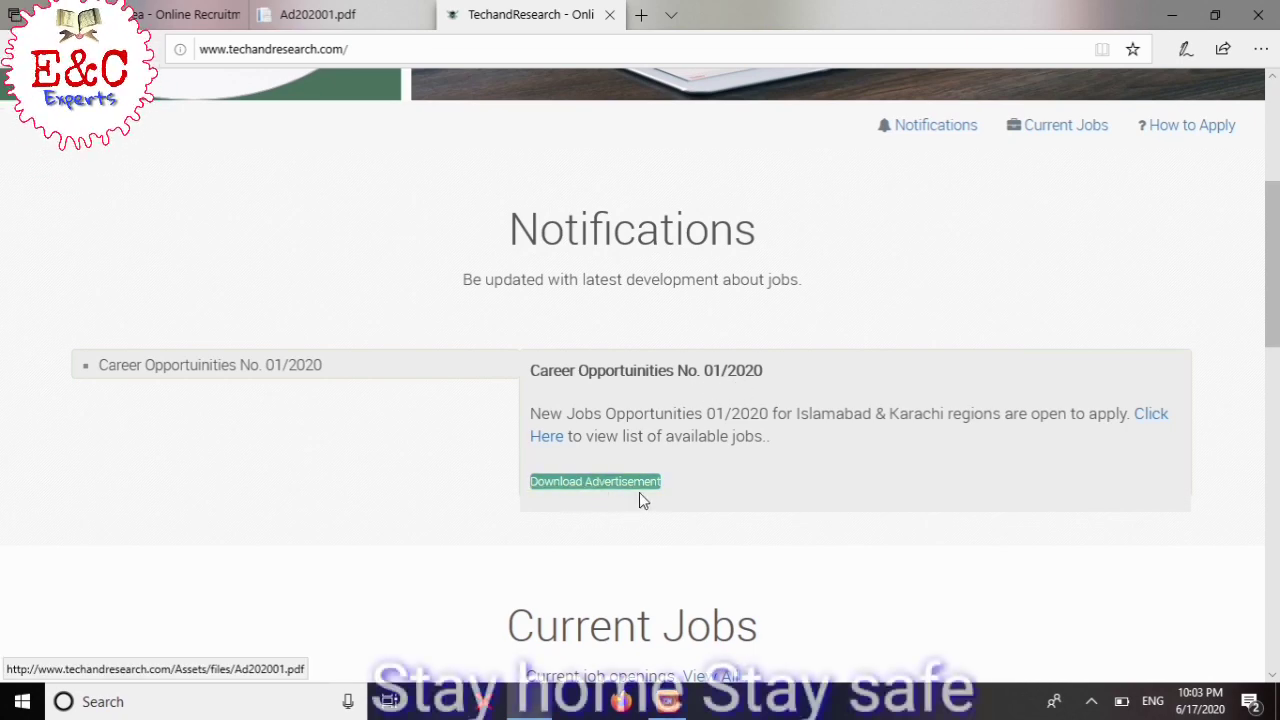
click(586, 488)
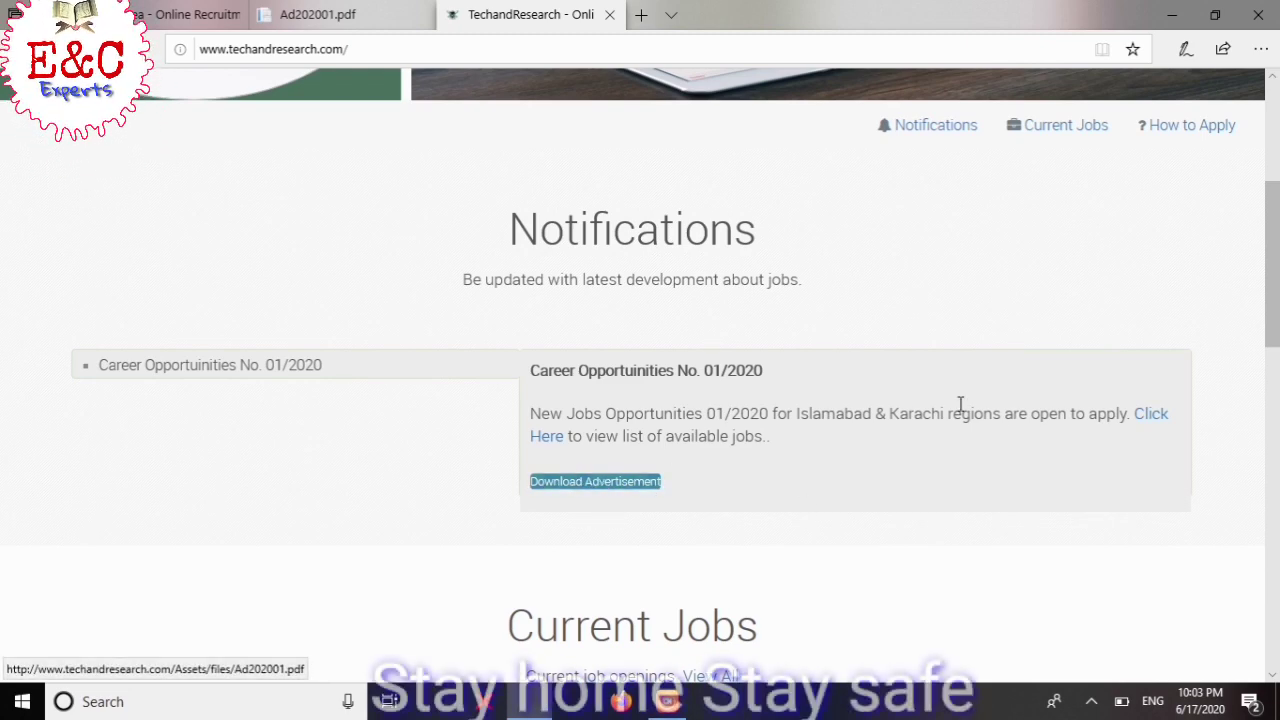
Open the list of available jobs from the notification and review the active posts, their required qualifications and locations.
click(1150, 418)
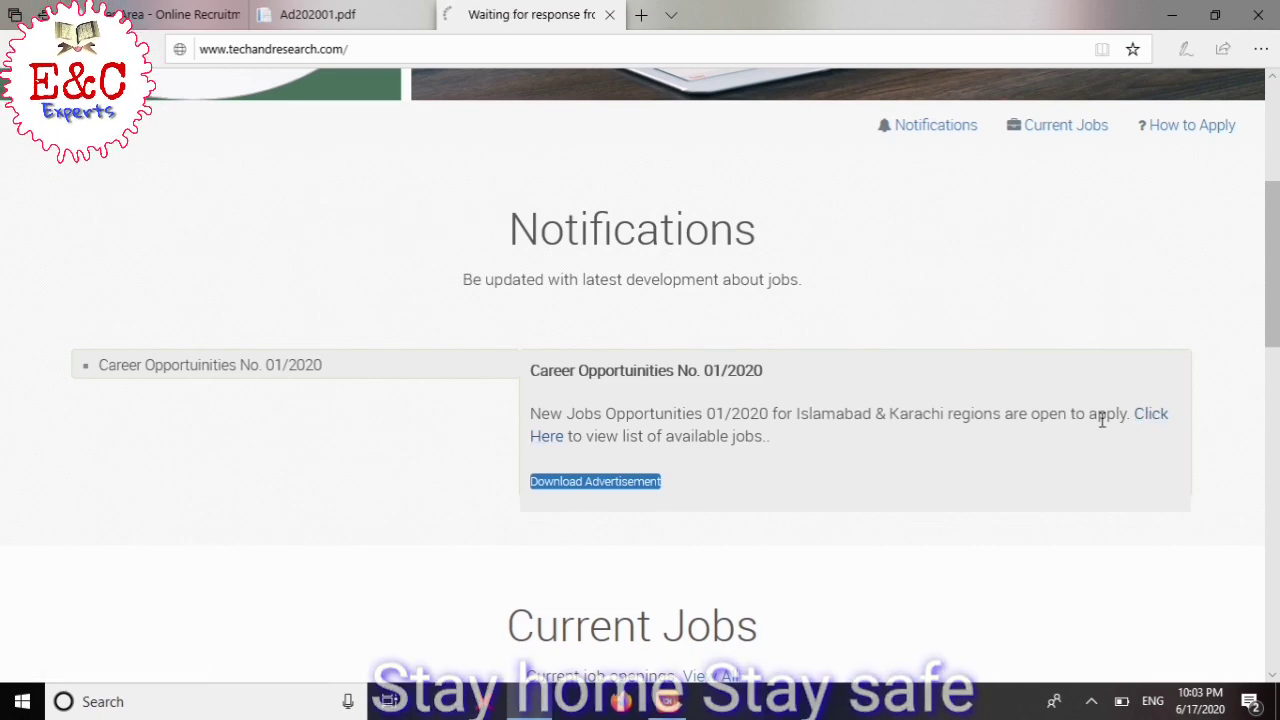
scroll(675, 310, down, 1)
scroll(675, 310, down, 6)
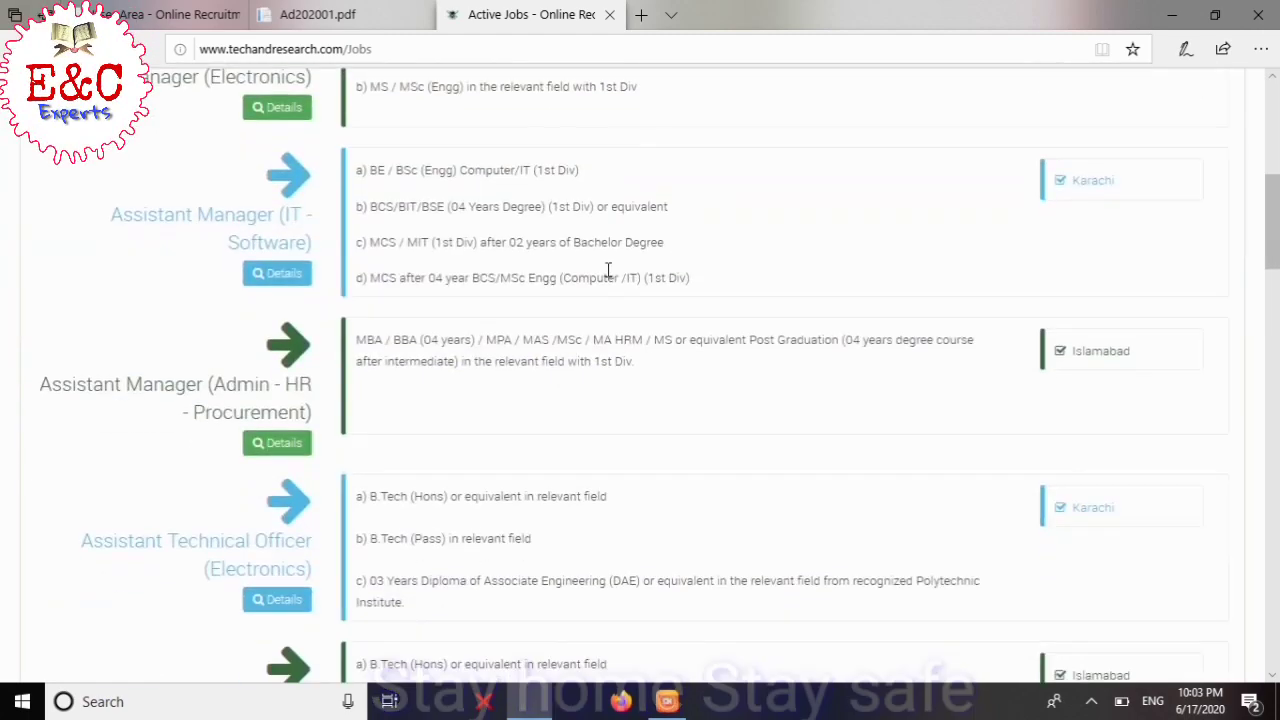
scroll(460, 194, up, 4)
scroll(385, 398, down, 4)
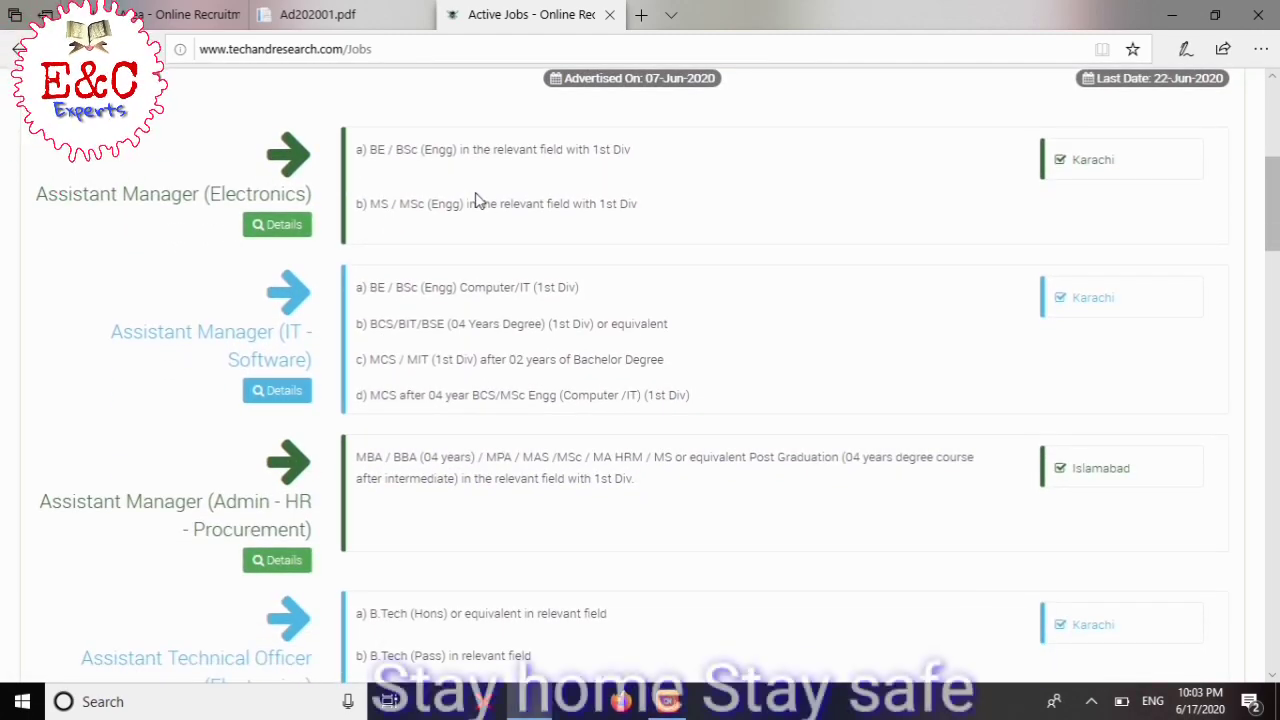
scroll(455, 453, down, 7)
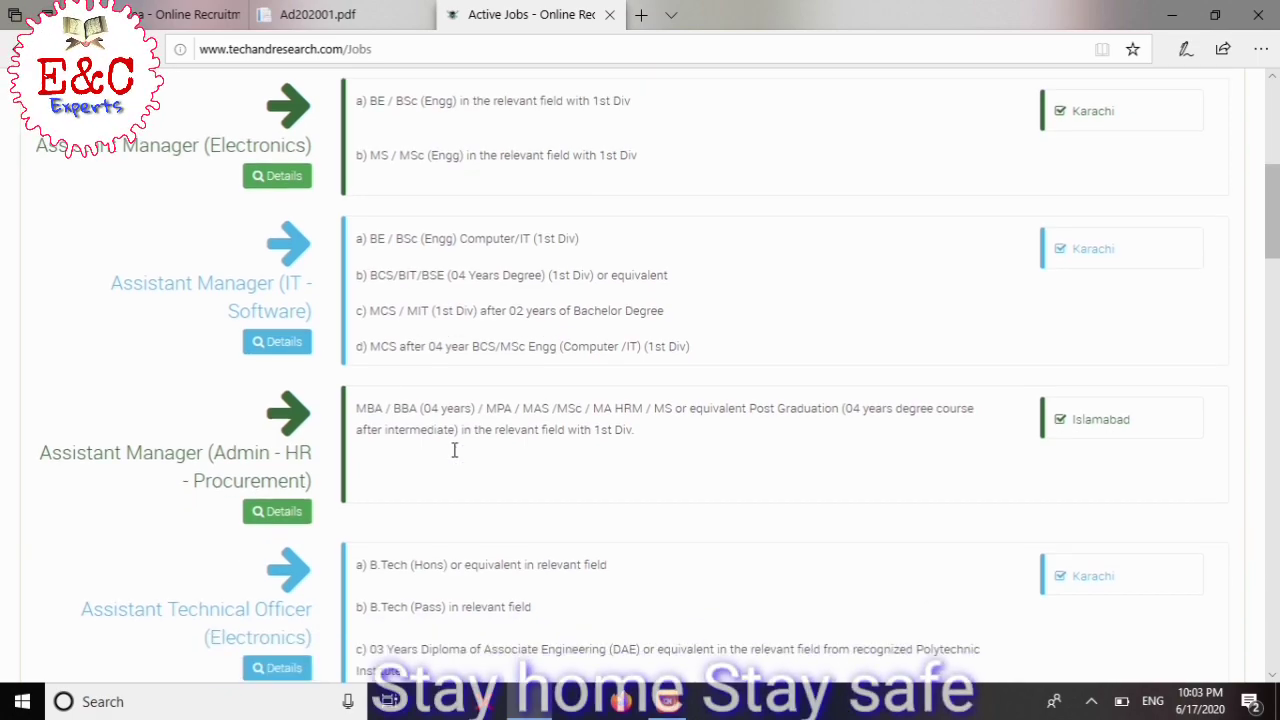
scroll(453, 440, up, 4)
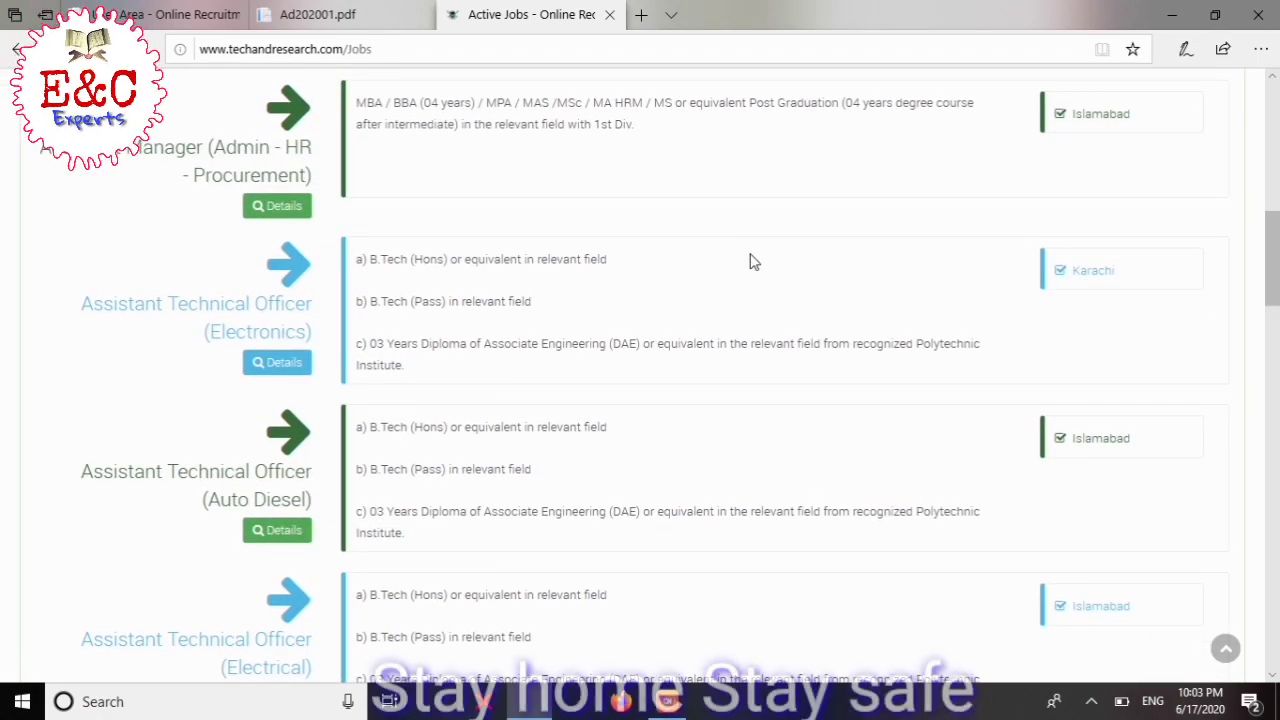
scroll(410, 304, up, 6)
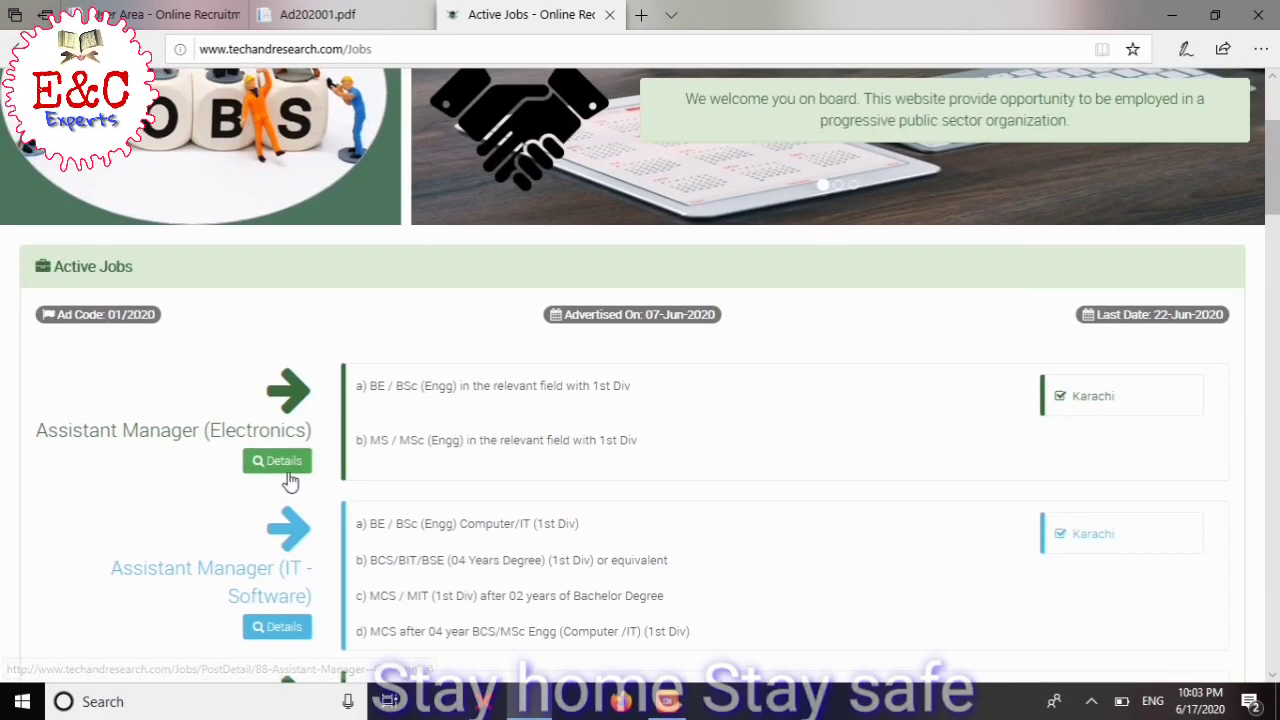
Open the details of the Assistant Manager (Electronics) post and read its qualifications, location, and terms and conditions.
click(268, 464)
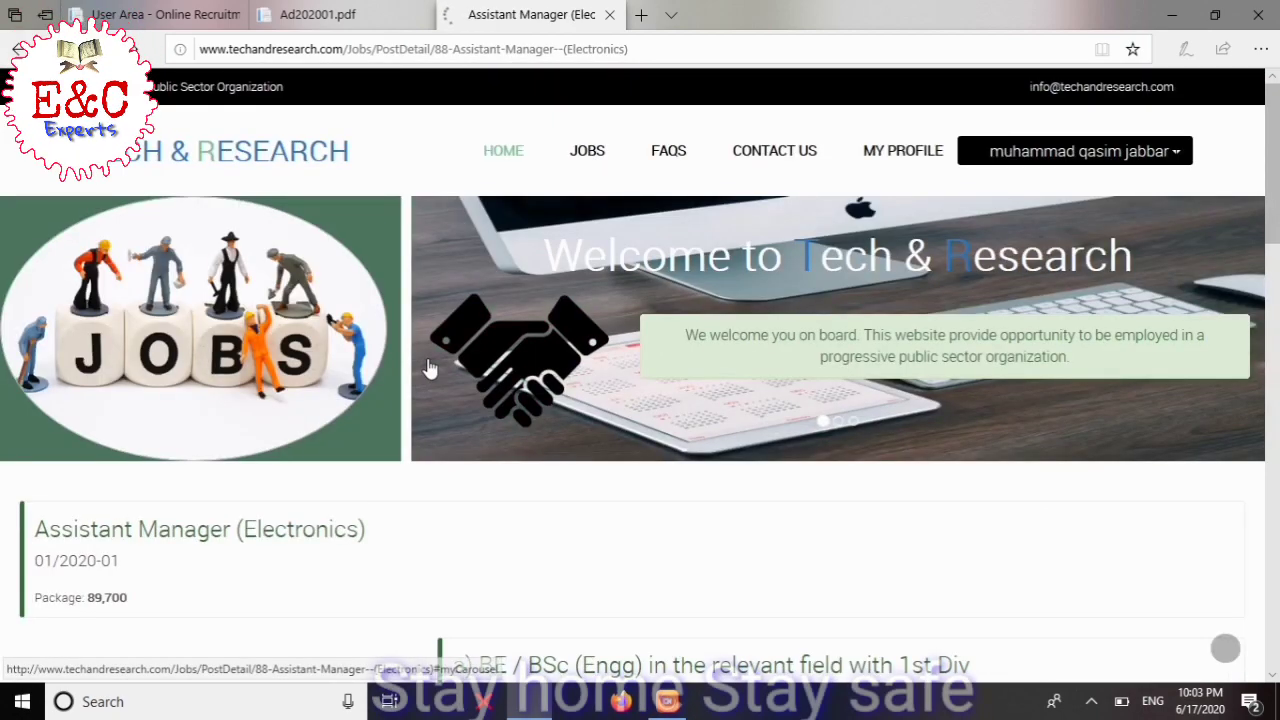
scroll(428, 368, down, 5)
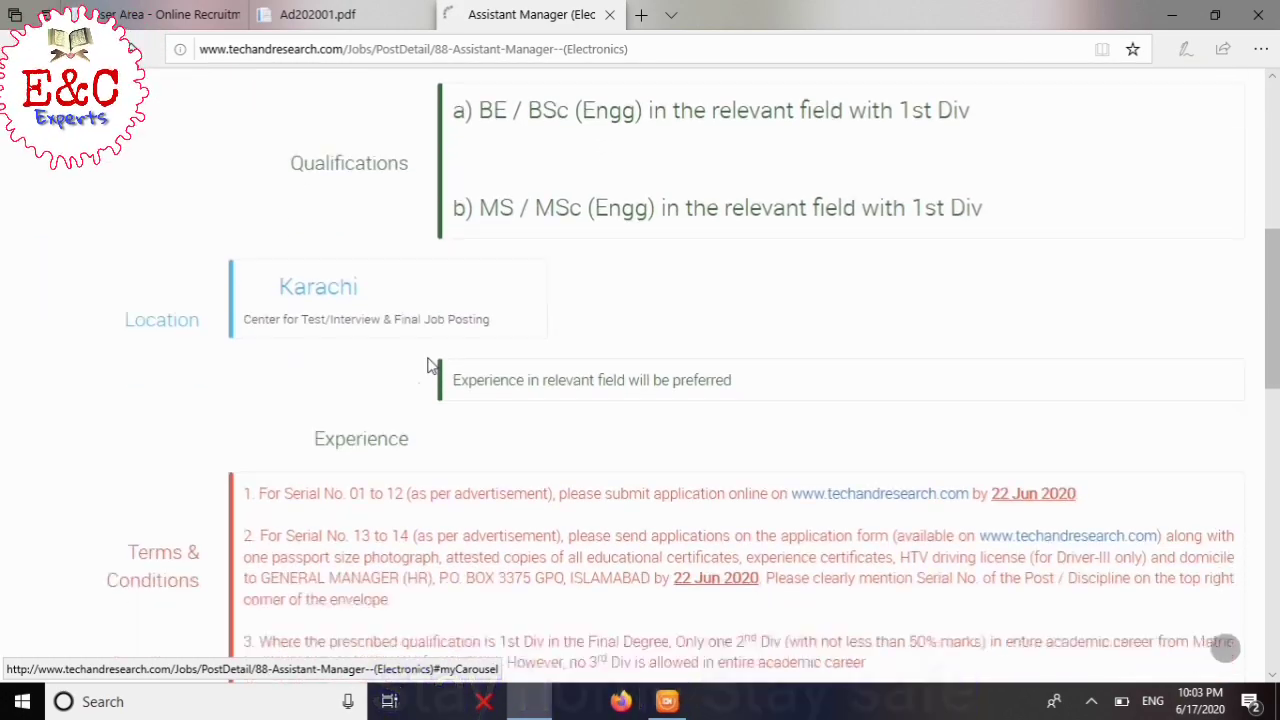
scroll(428, 366, down, 4)
scroll(428, 366, down, 4)
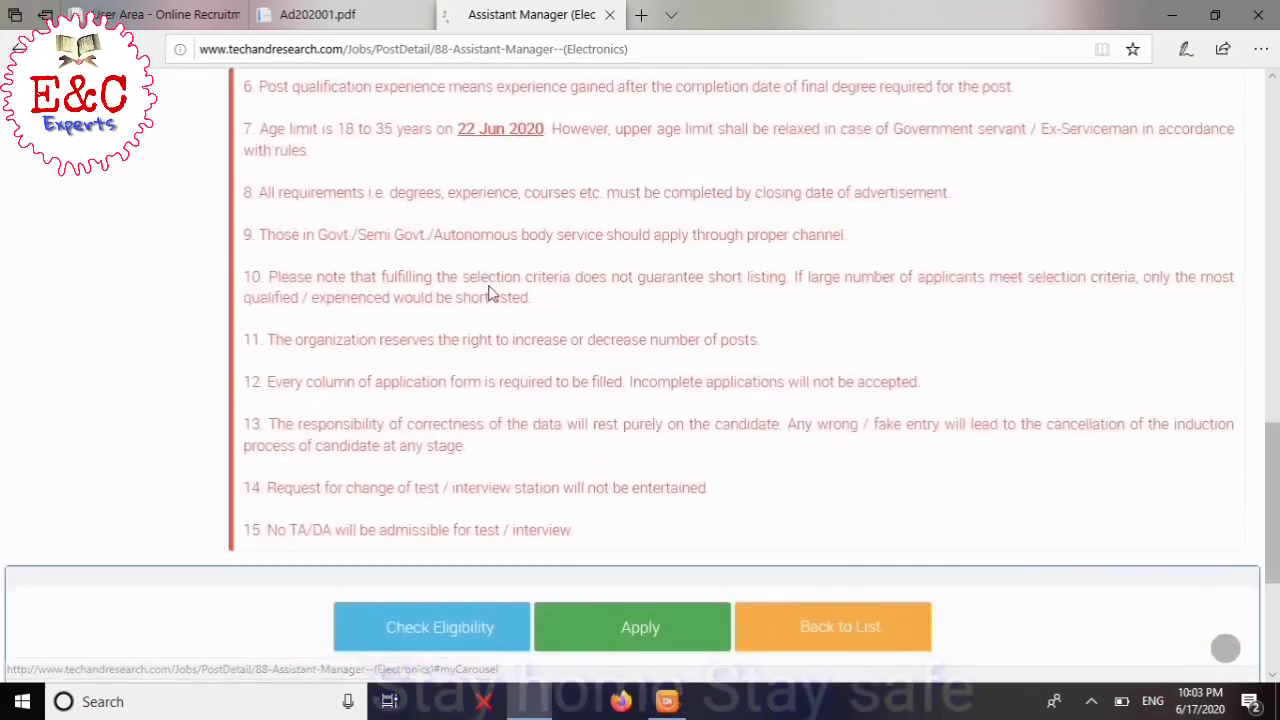
scroll(492, 290, up, 4)
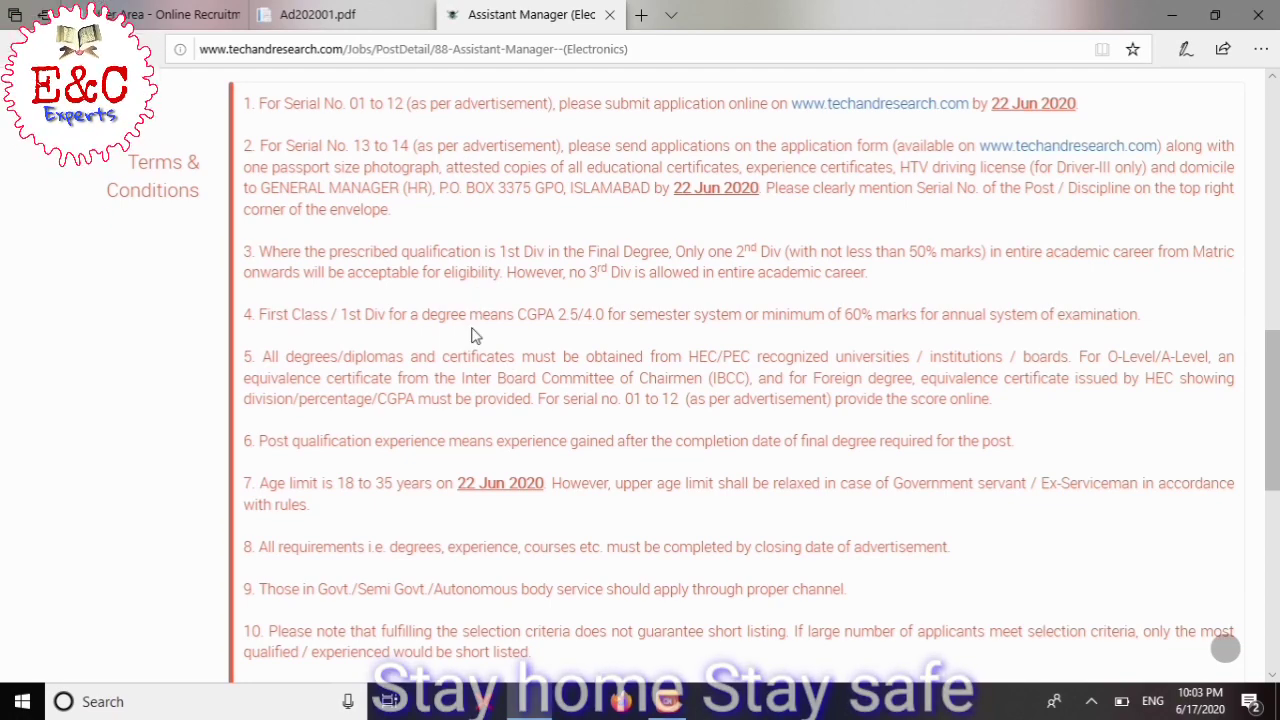
scroll(475, 336, down, 4)
scroll(440, 240, down, 3)
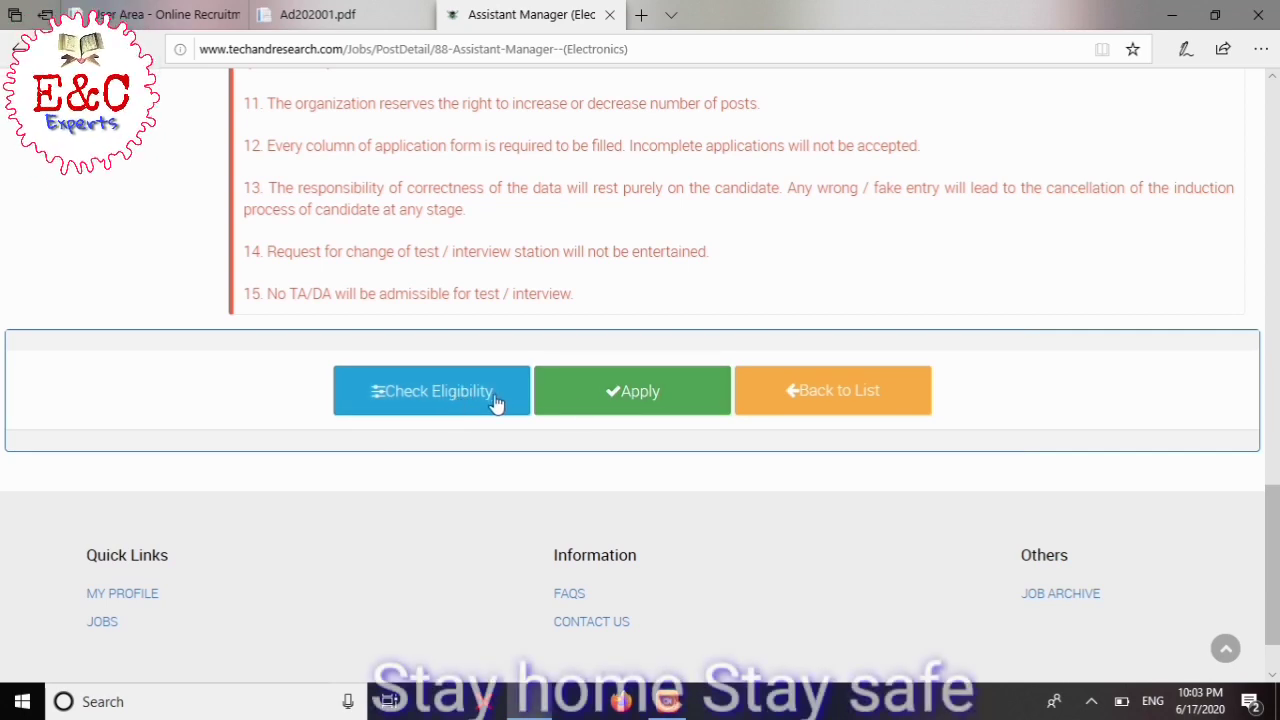
Try to apply for the Assistant Manager (Electronics) post and dismiss the response dialog.
click(626, 392)
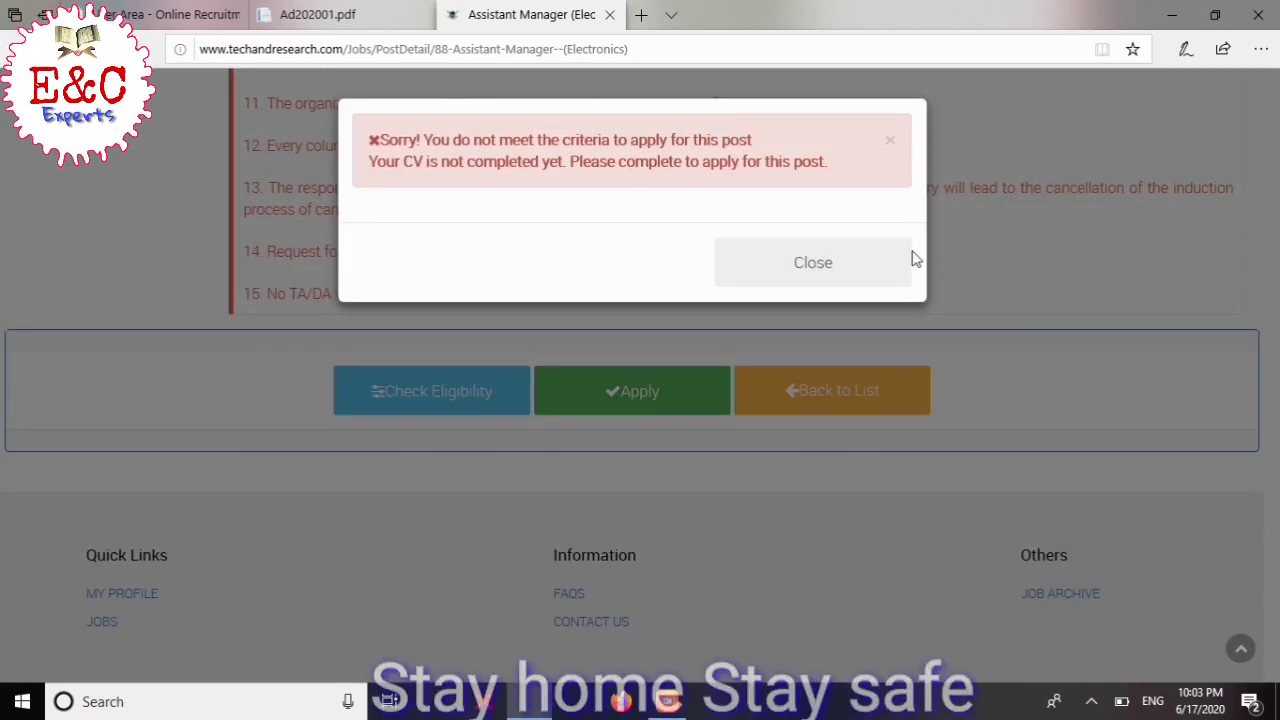
click(821, 272)
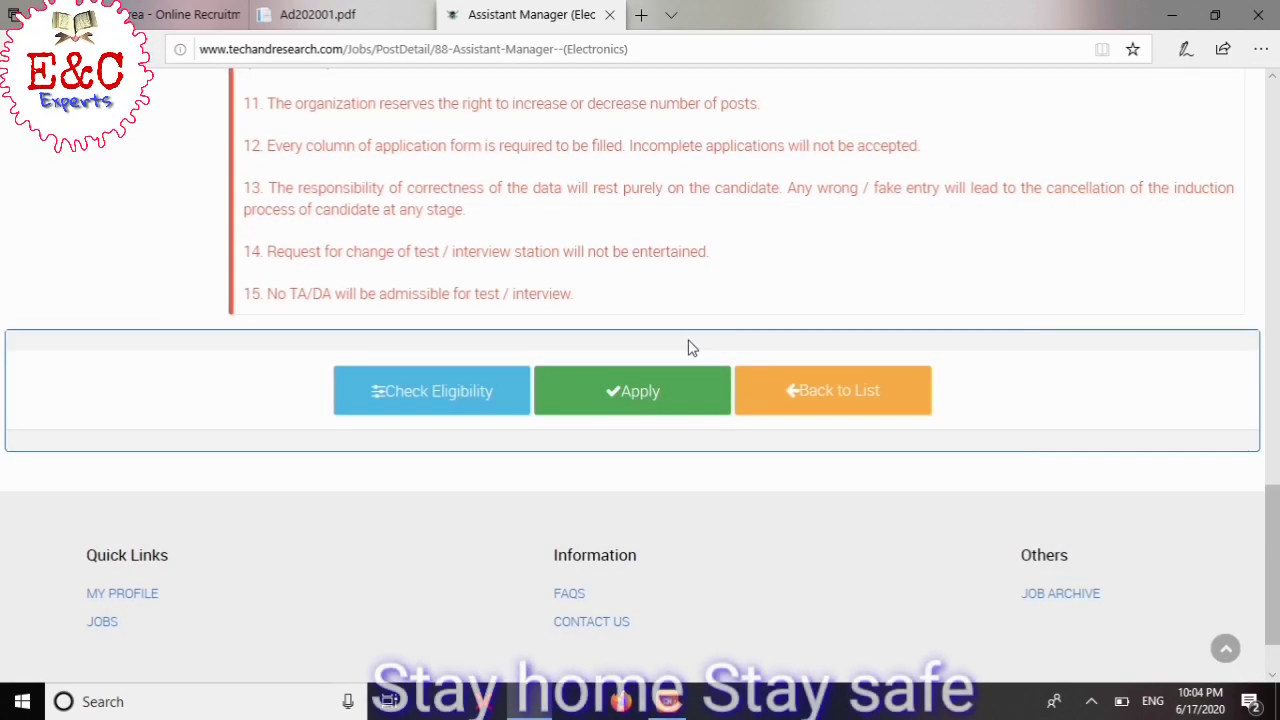
Return to the recruitment site's home page and log off from the current account.
scroll(688, 344, up, 10)
scroll(688, 344, up, 5)
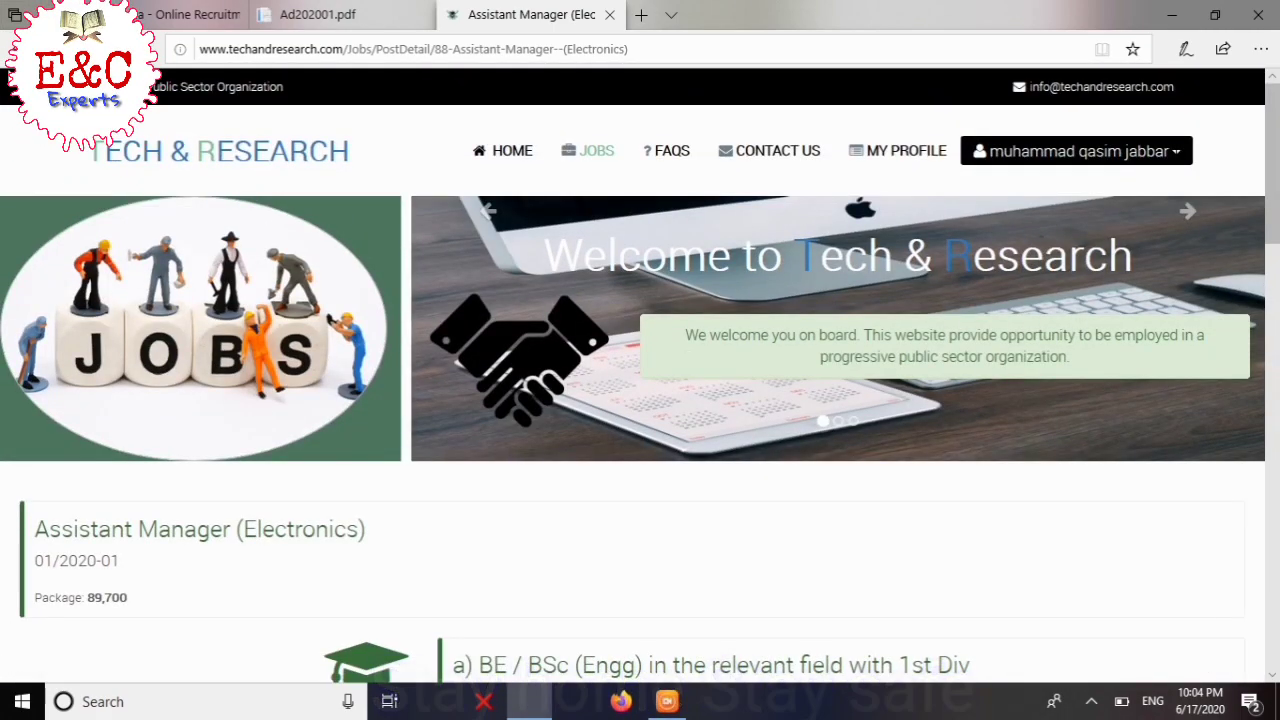
click(20, 49)
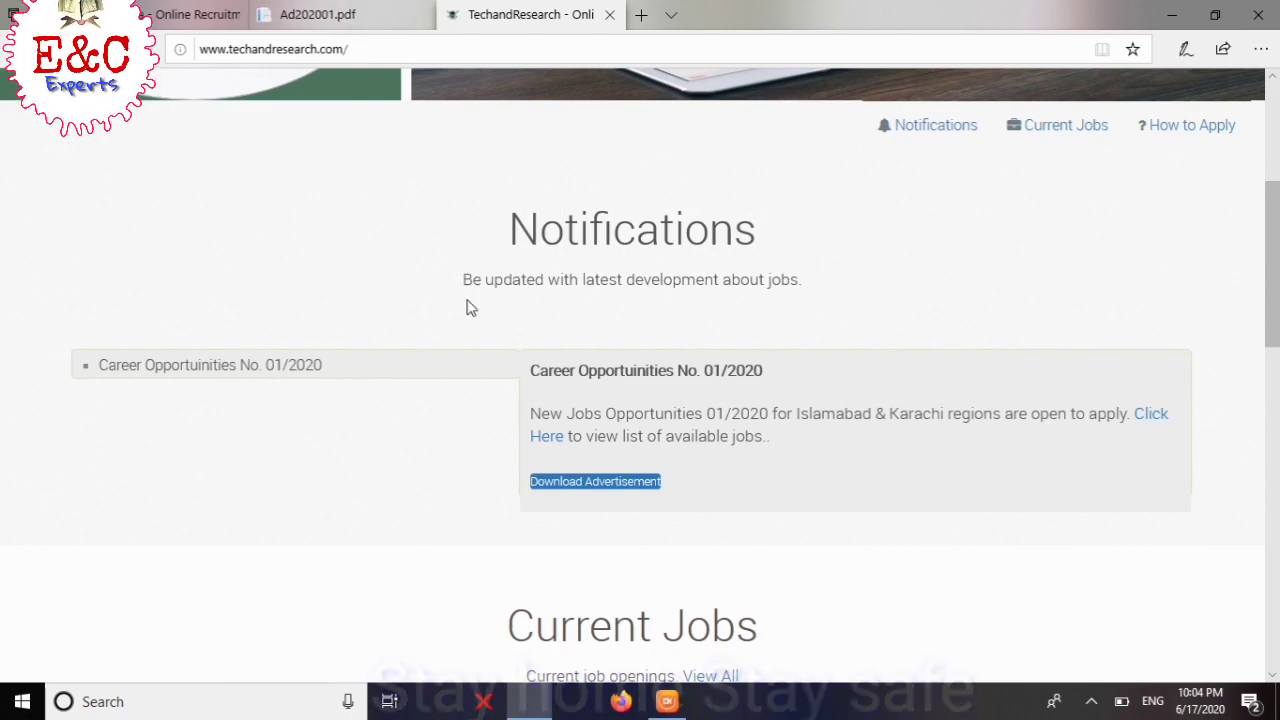
scroll(886, 363, up, 3)
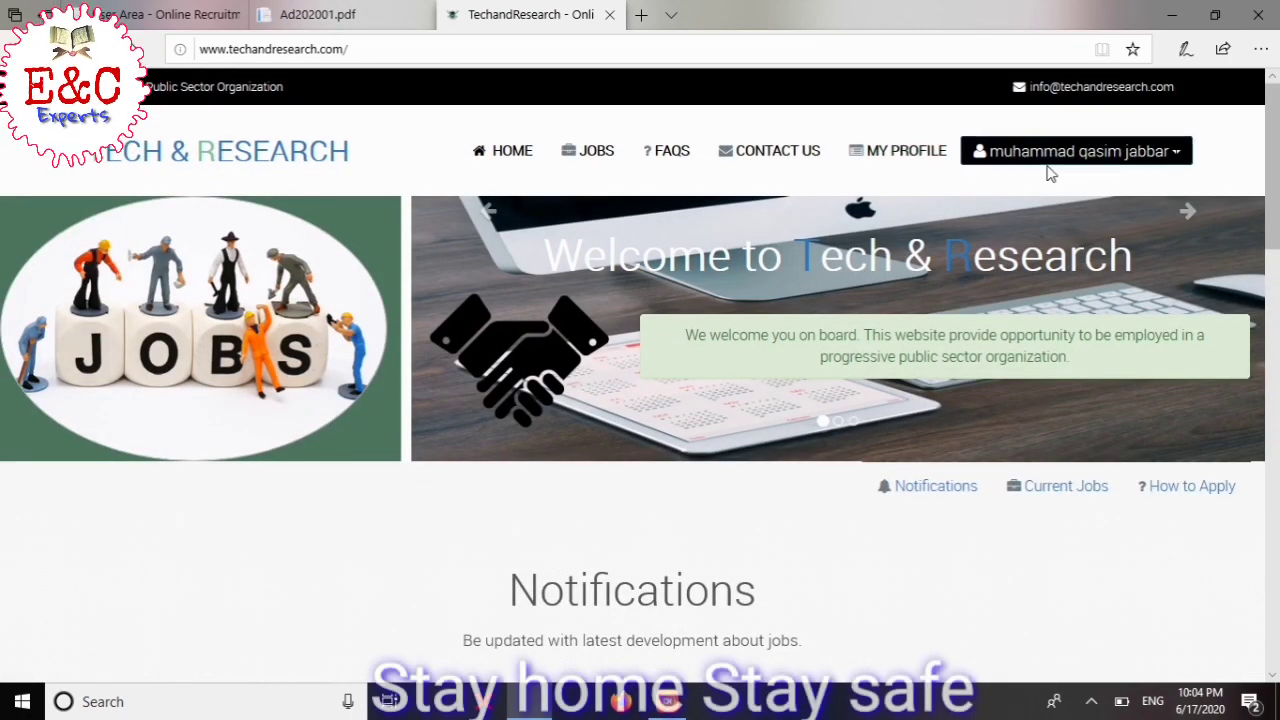
click(1172, 153)
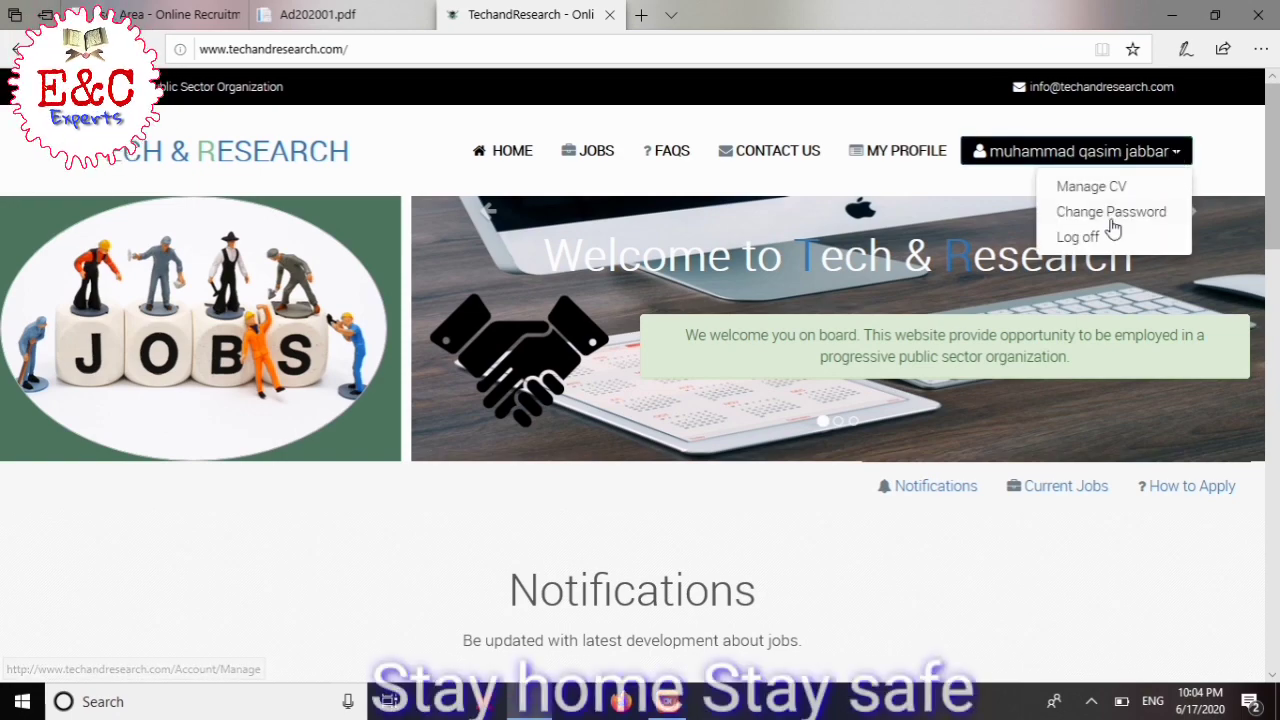
click(1177, 158)
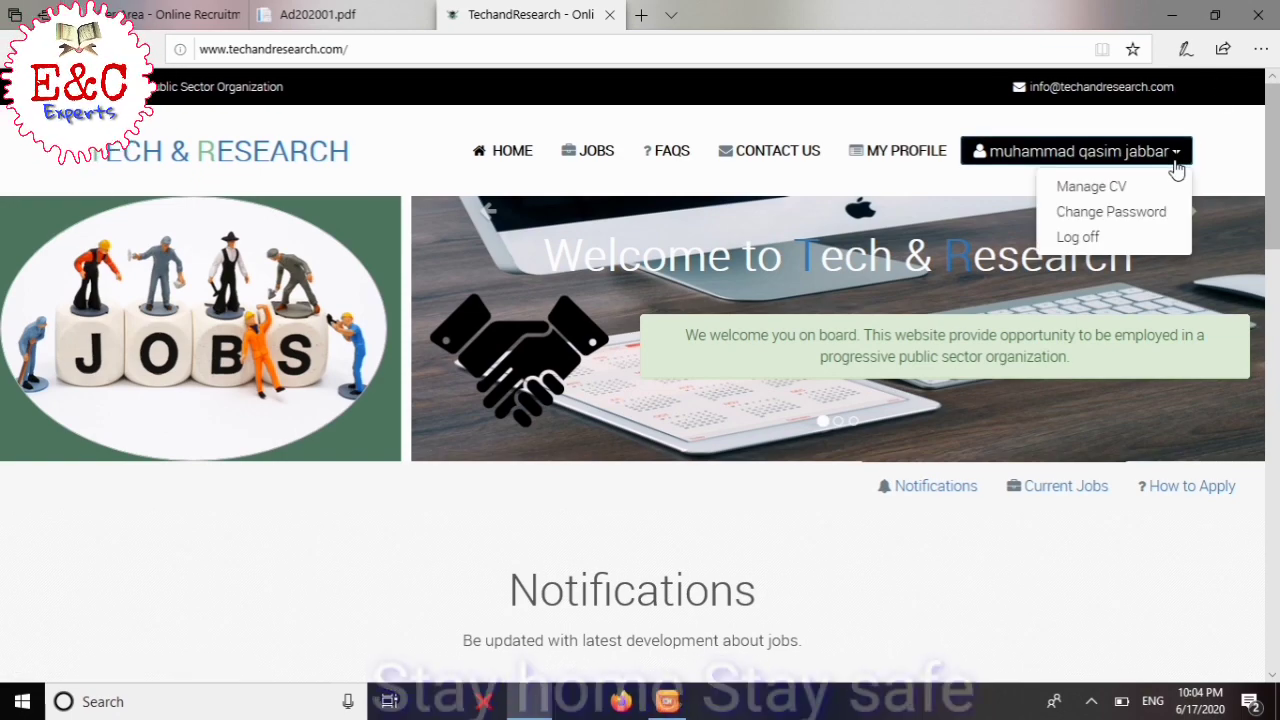
click(1078, 248)
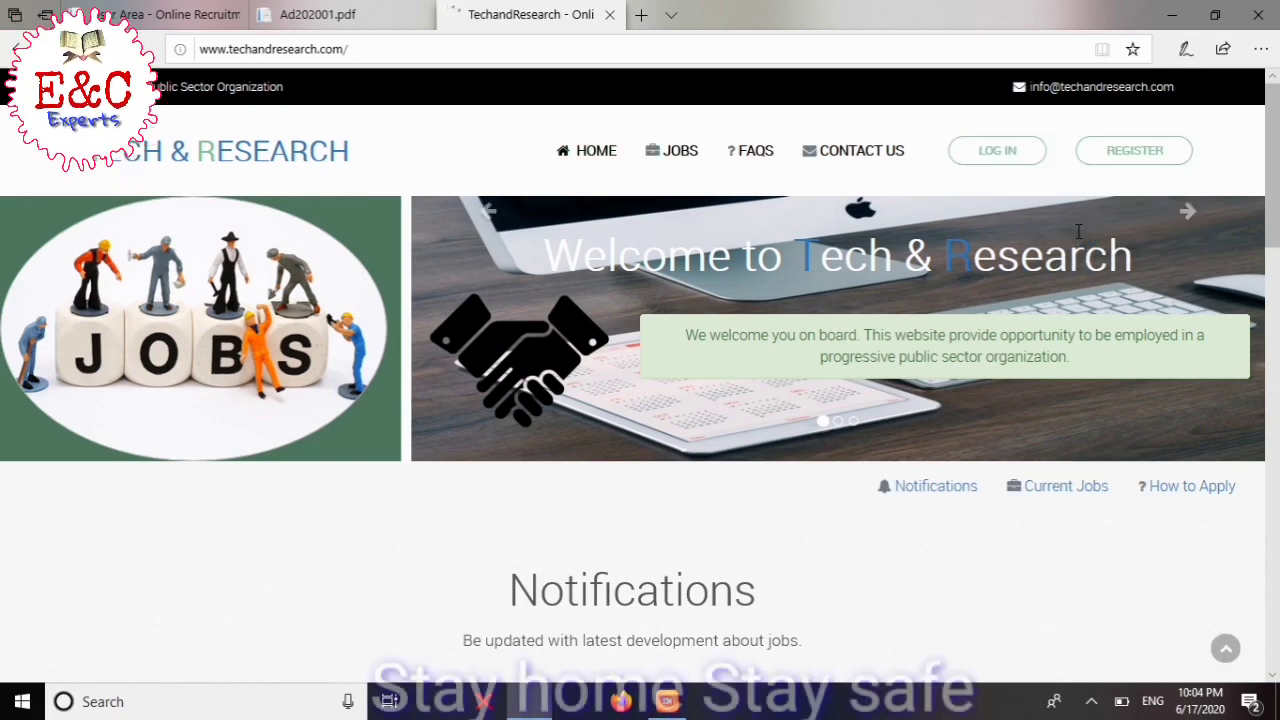
Open the account registration form and examine its required fields, image verification and sign-up conditions.
click(1140, 152)
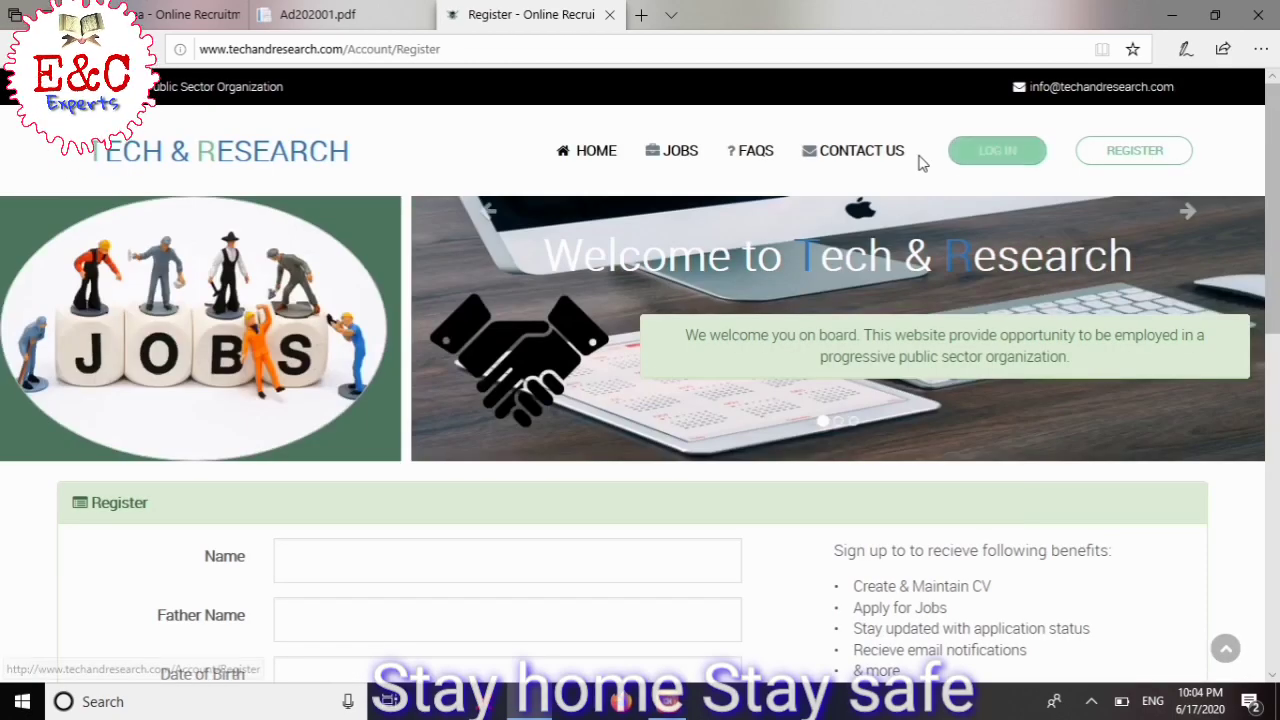
scroll(922, 163, down, 3)
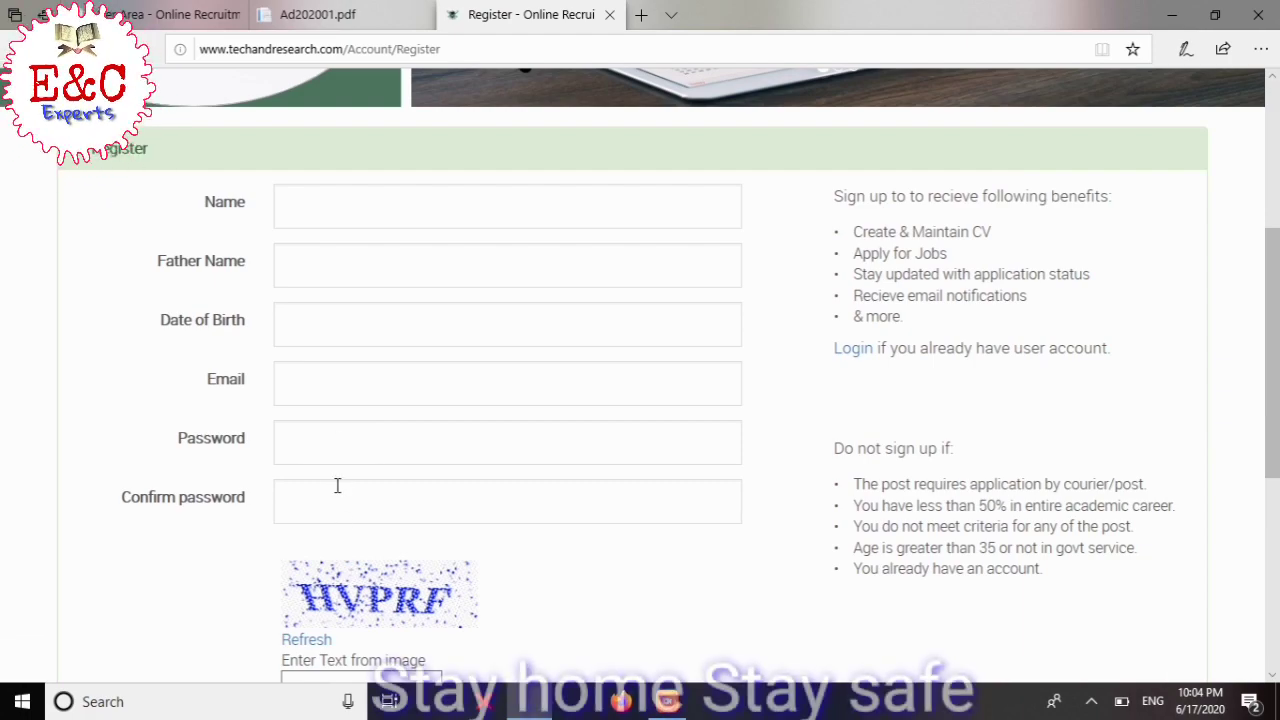
scroll(486, 540, down, 4)
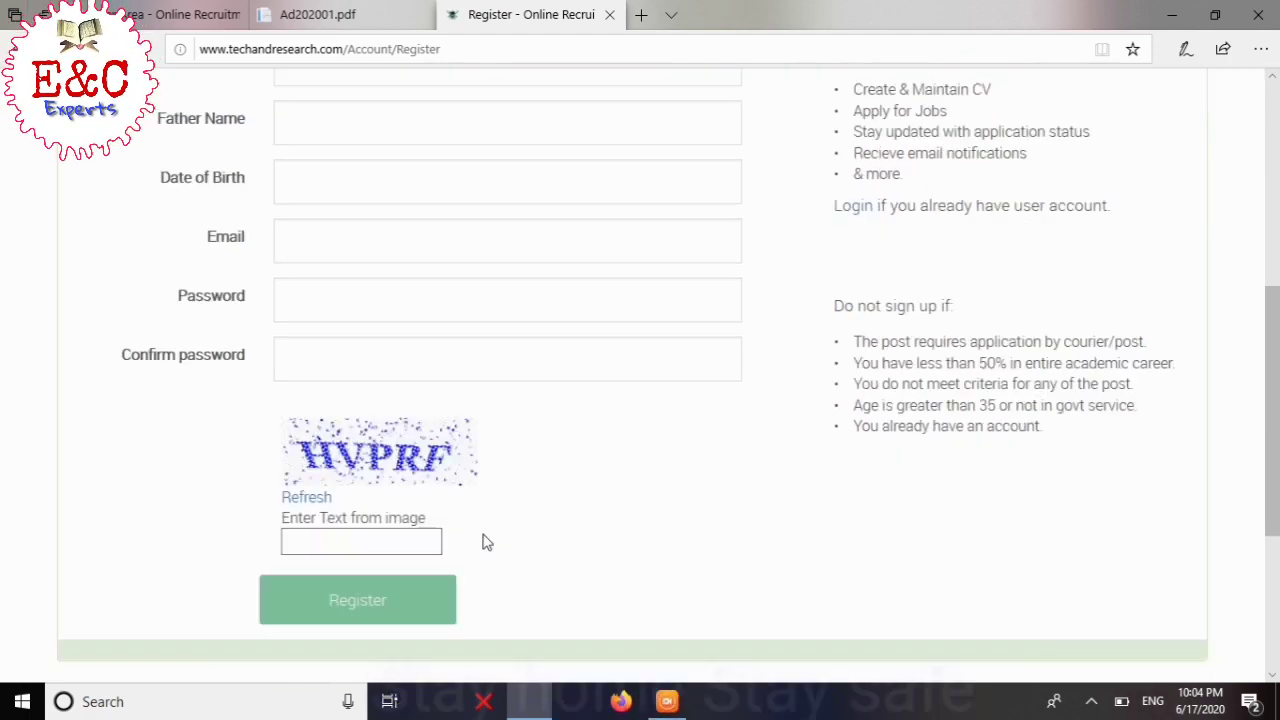
scroll(352, 479, up, 1)
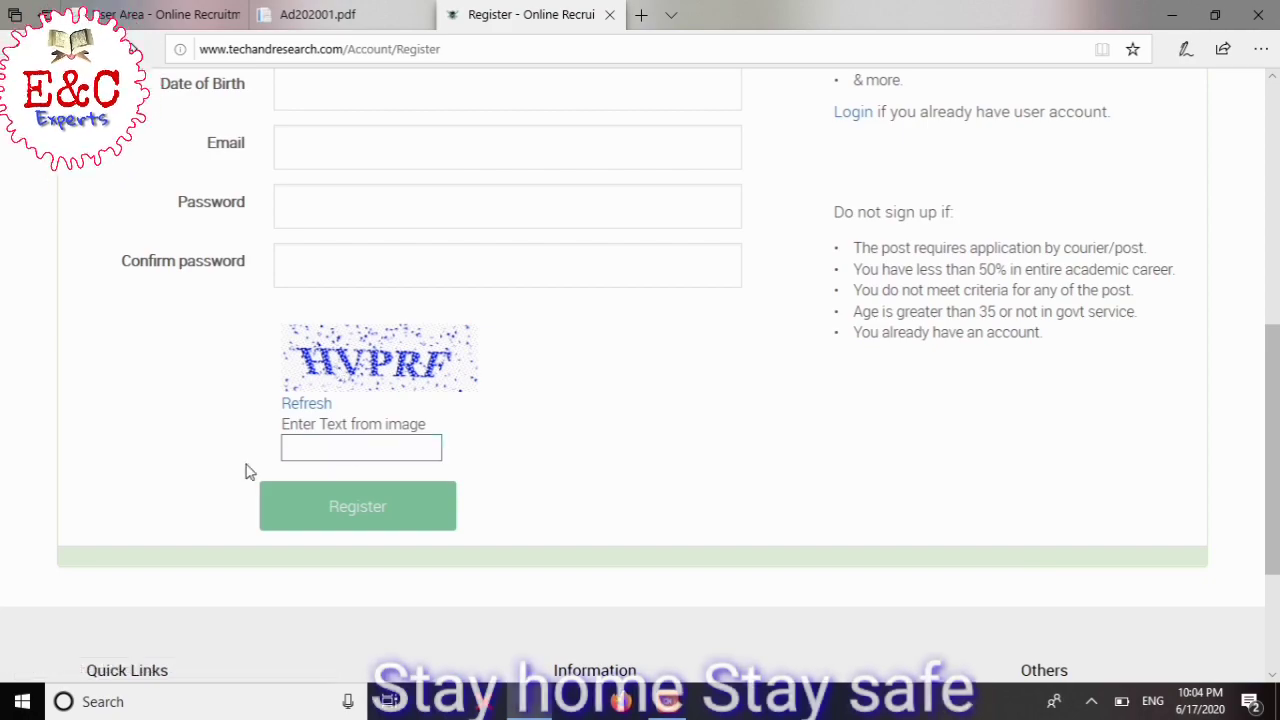
click(345, 529)
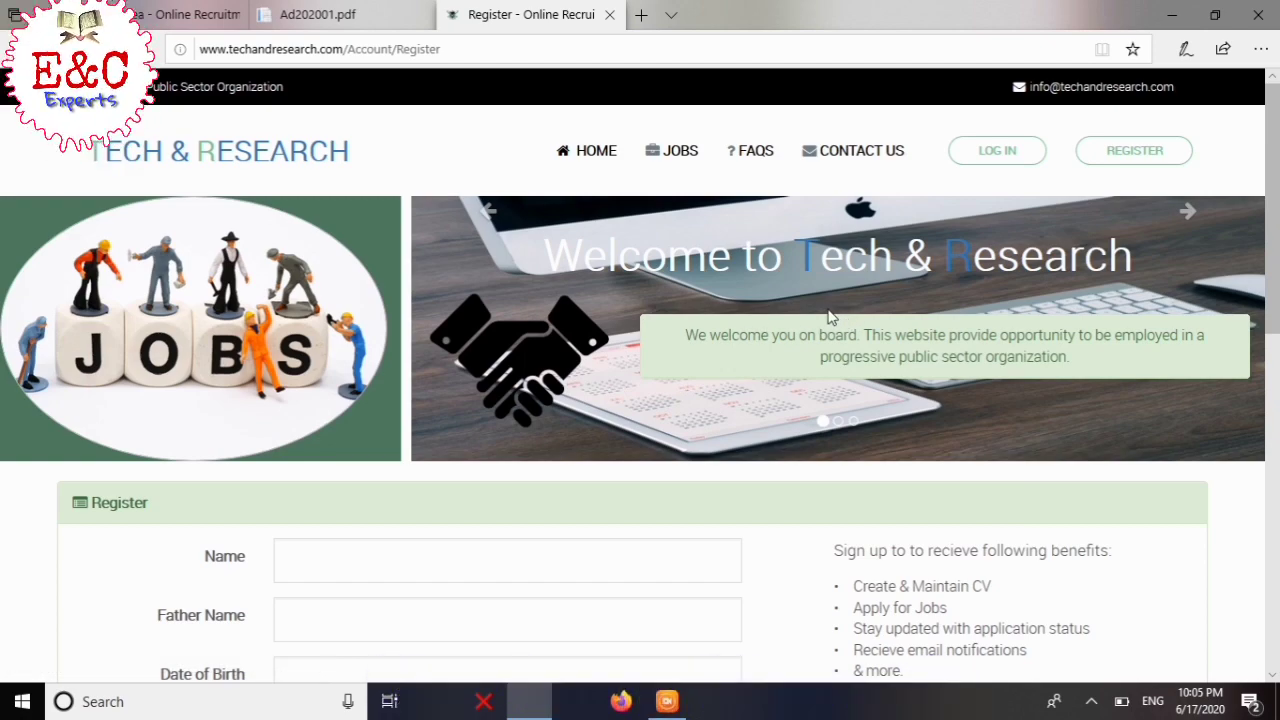
Open the login page and examine the email and password form for existing accounts.
click(992, 160)
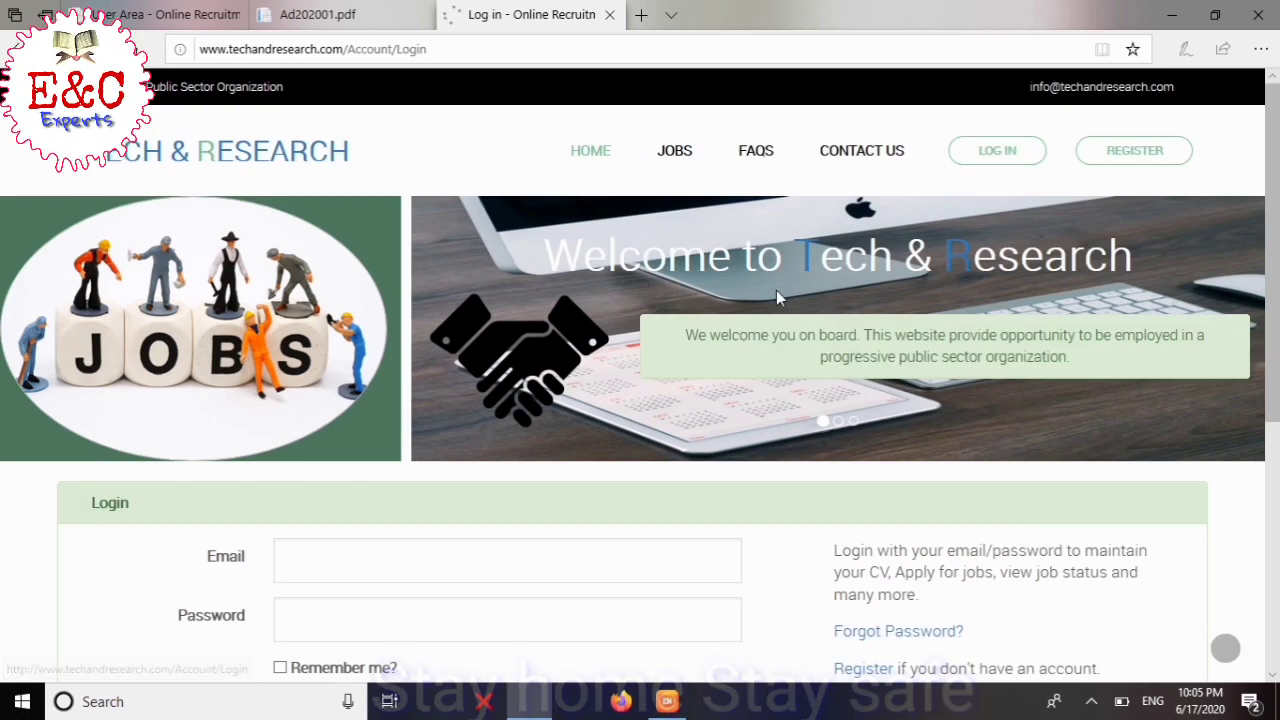
scroll(778, 297, down, 1)
scroll(778, 297, down, 2)
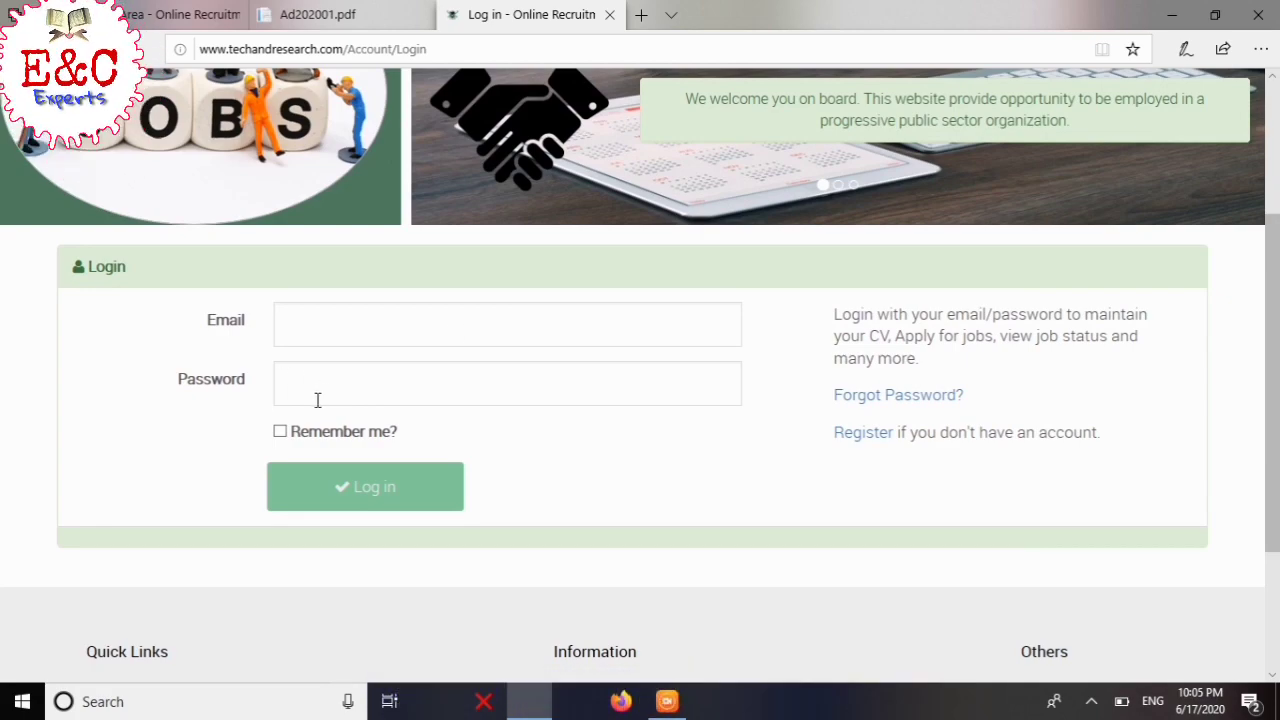
click(394, 488)
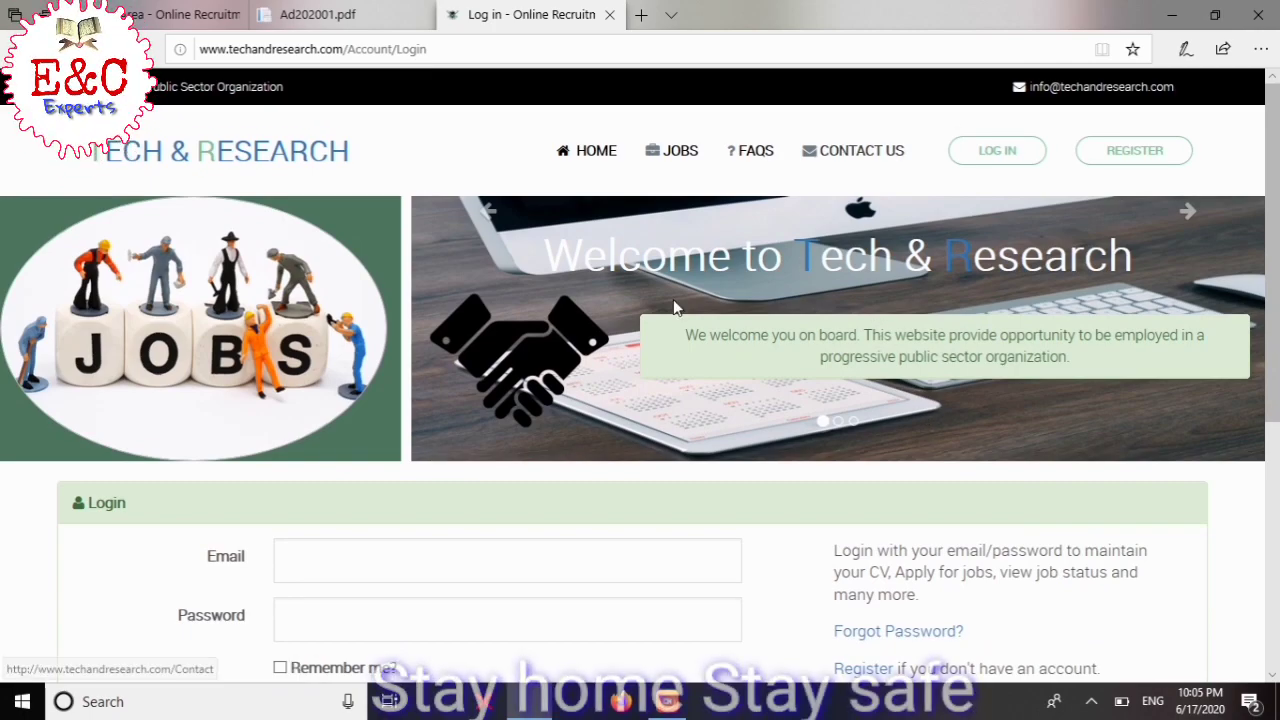
scroll(342, 574, down, 1)
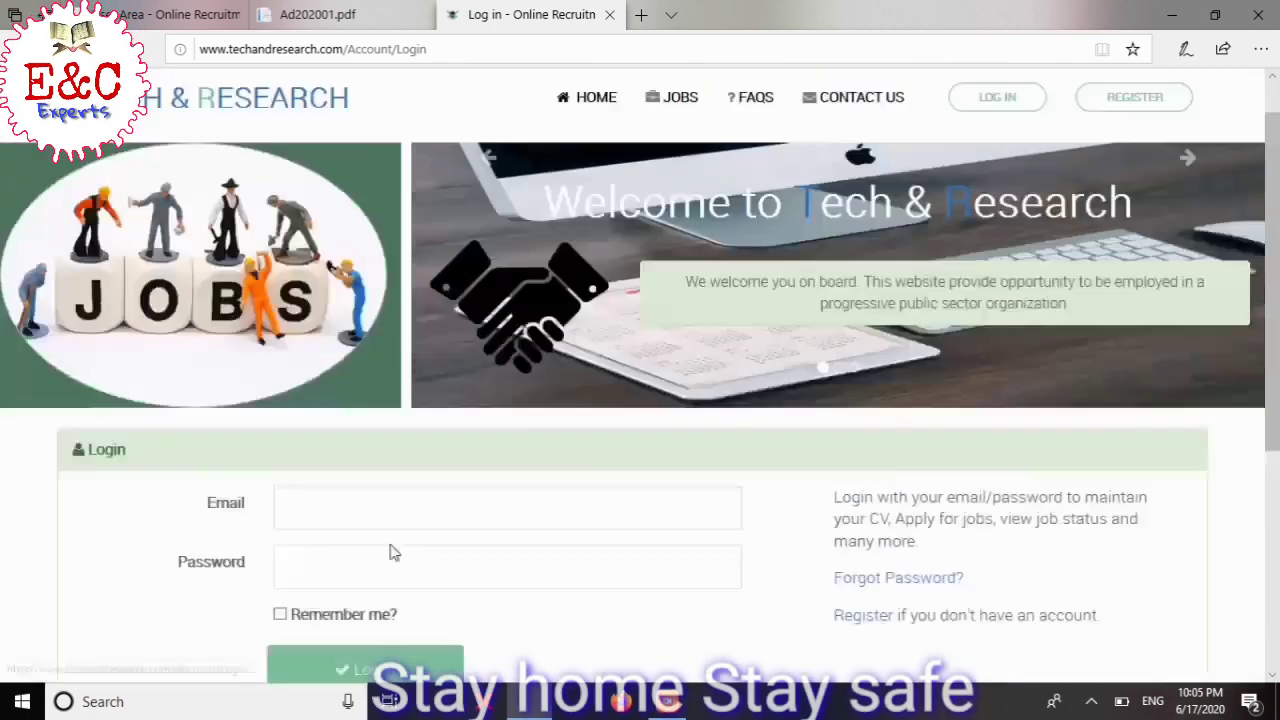
scroll(391, 551, up, 1)
Switch to the already open User Area page and view the Curriculum Vitae completion sections.
click(342, 16)
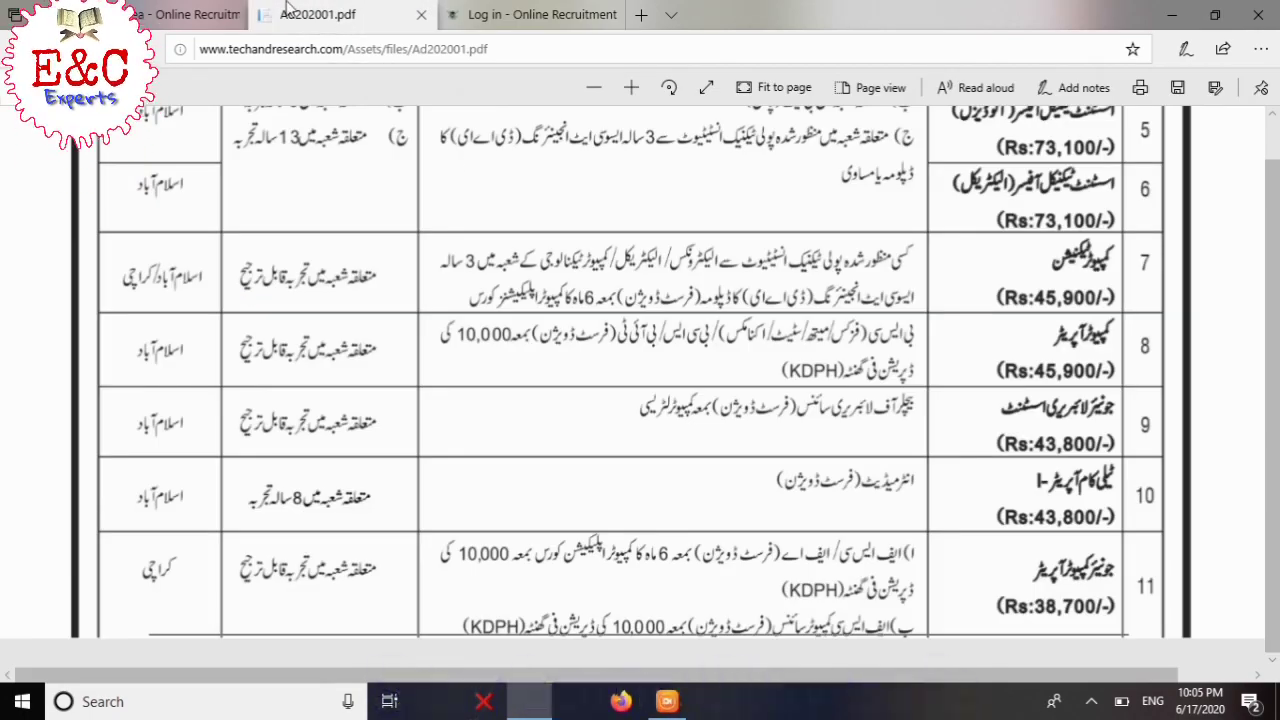
click(176, 13)
scroll(837, 457, down, 2)
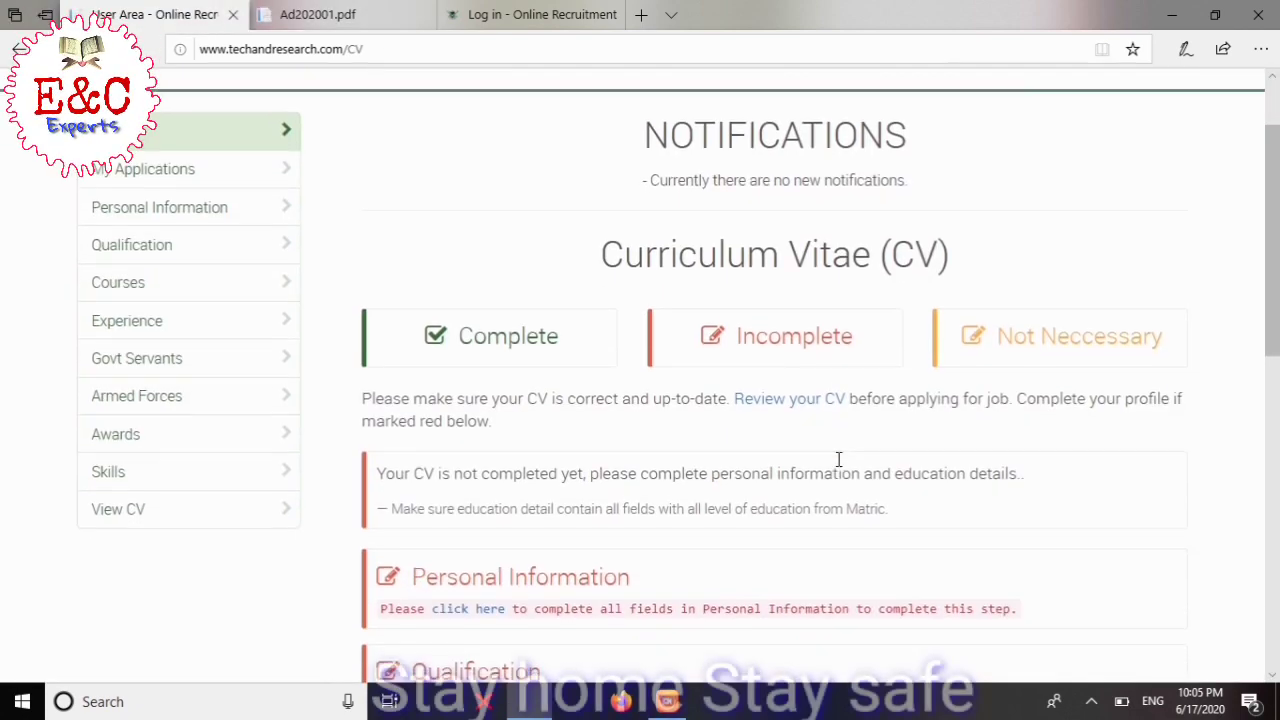
Examine the CV completion legend and the Personal Information, Qualification, Courses and Experiences sections in the User Area.
scroll(837, 449, up, 2)
scroll(837, 460, down, 4)
scroll(838, 458, up, 4)
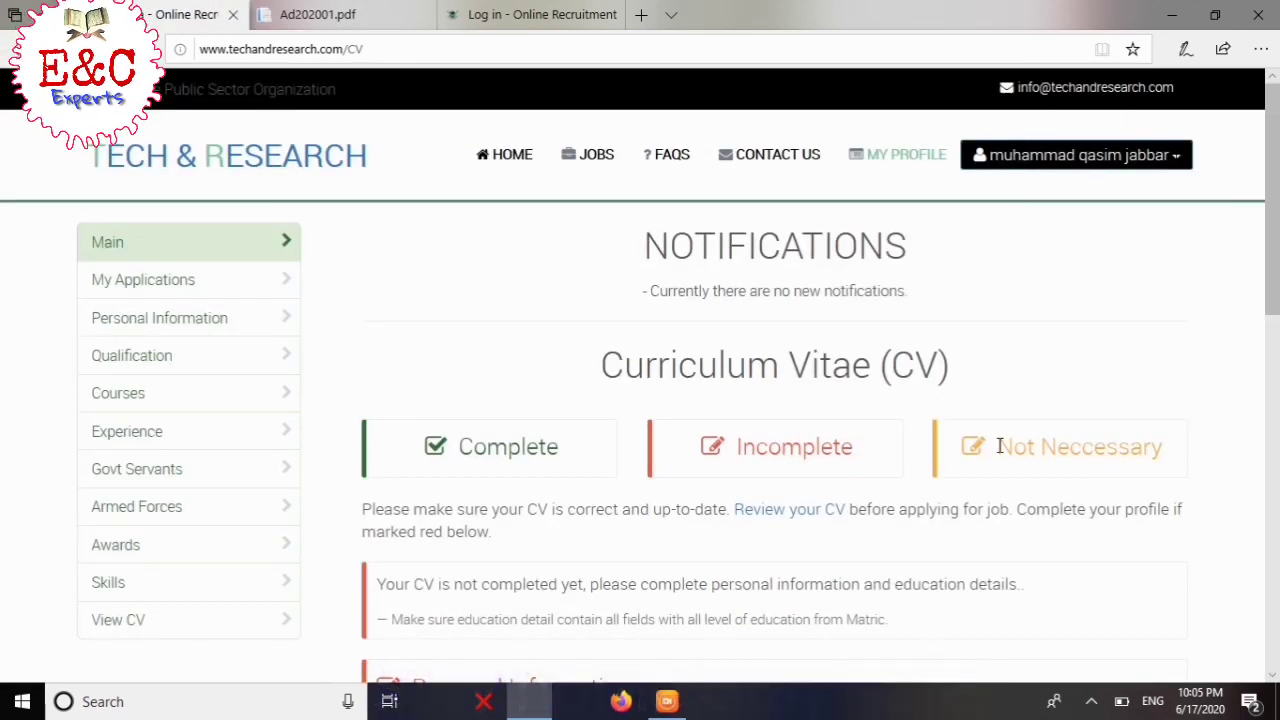
scroll(980, 432, down, 2)
scroll(990, 436, up, 1)
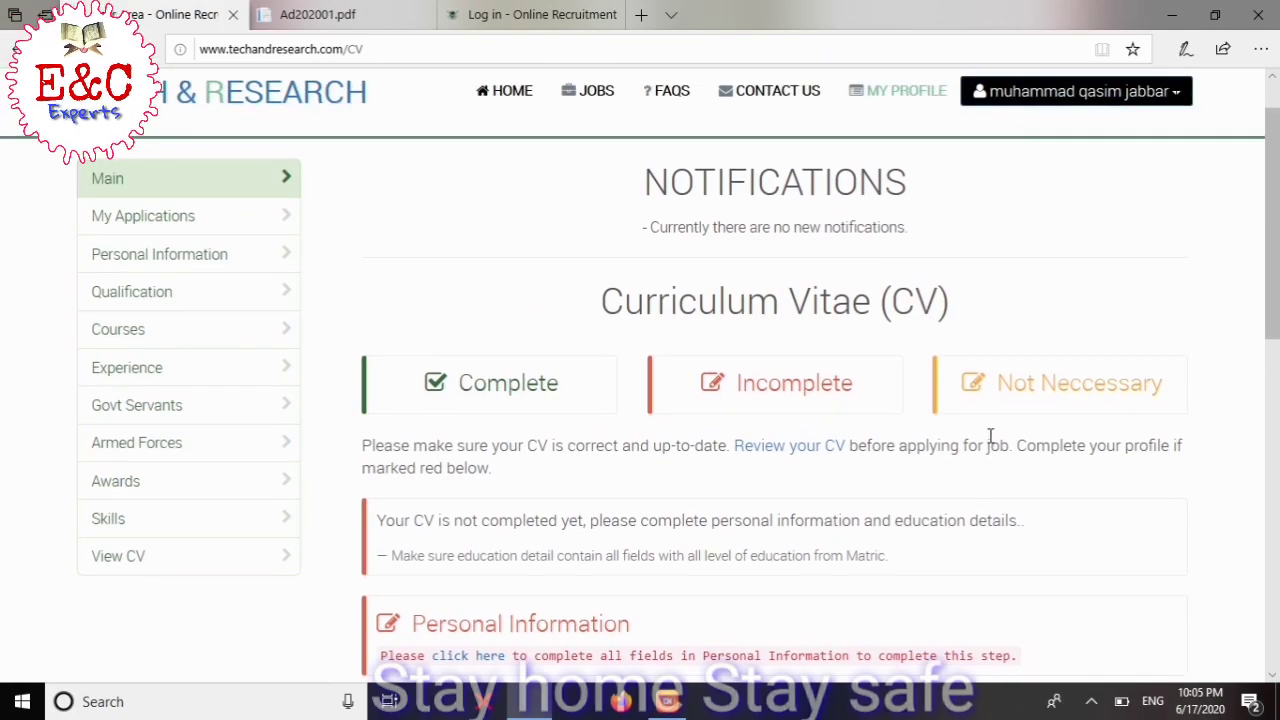
scroll(631, 283, down, 5)
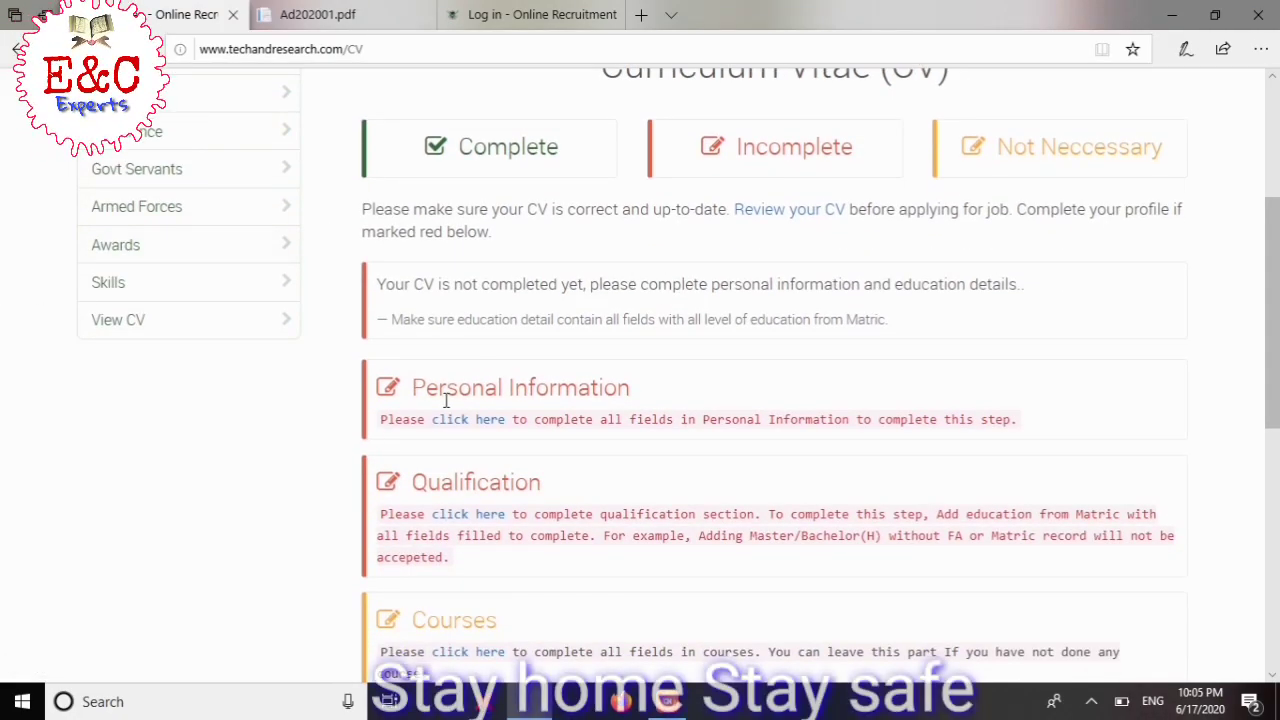
scroll(446, 402, up, 2)
scroll(526, 515, down, 5)
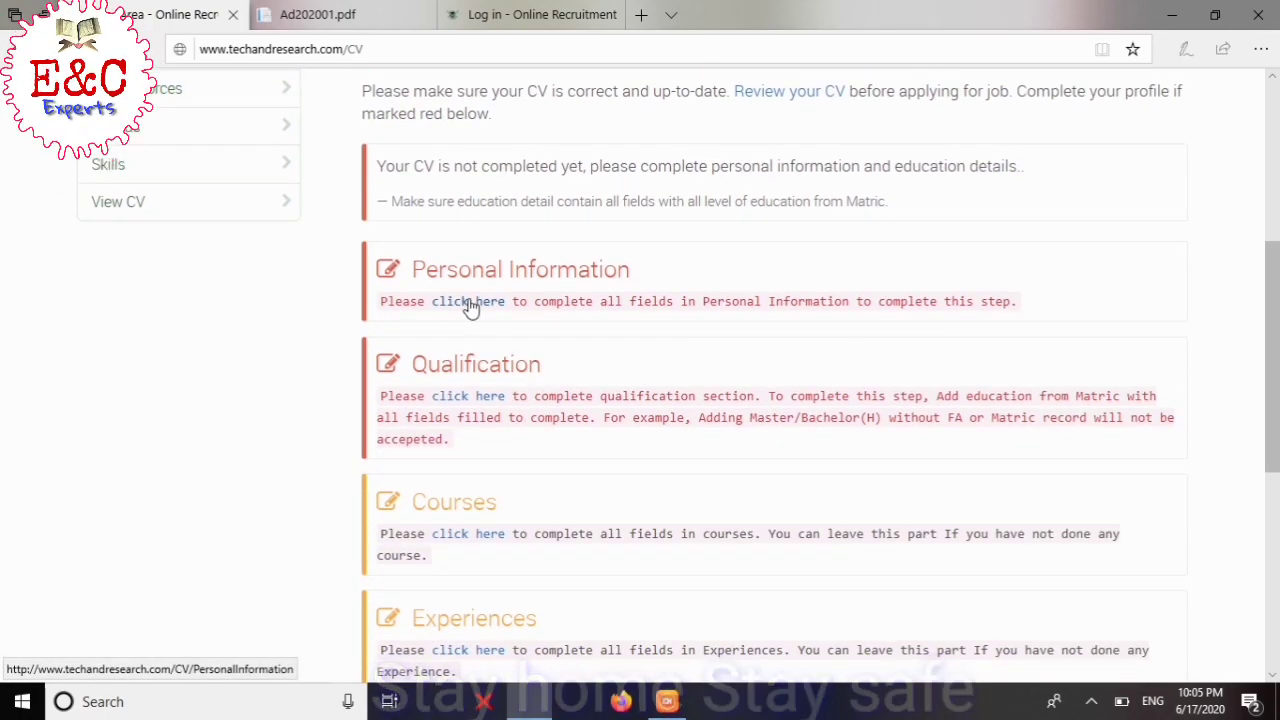
Open the Personal Information form from the Curriculum Vitae page.
click(470, 305)
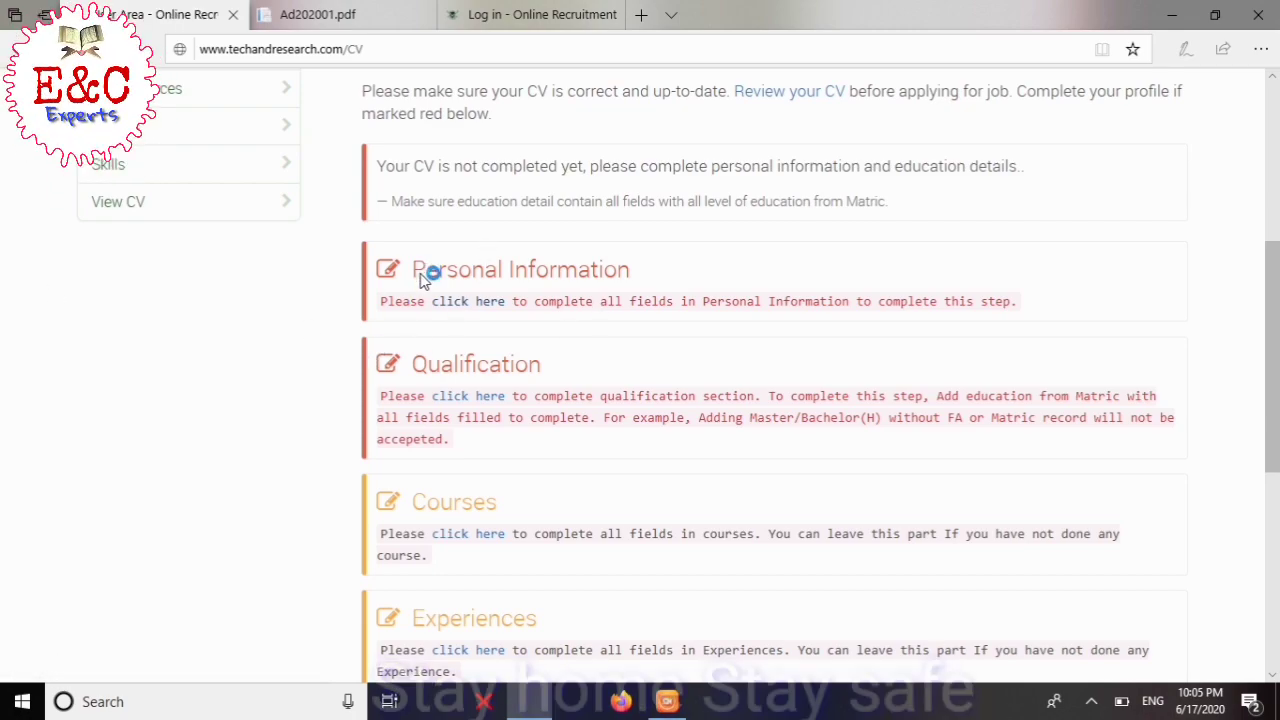
scroll(289, 366, down, 5)
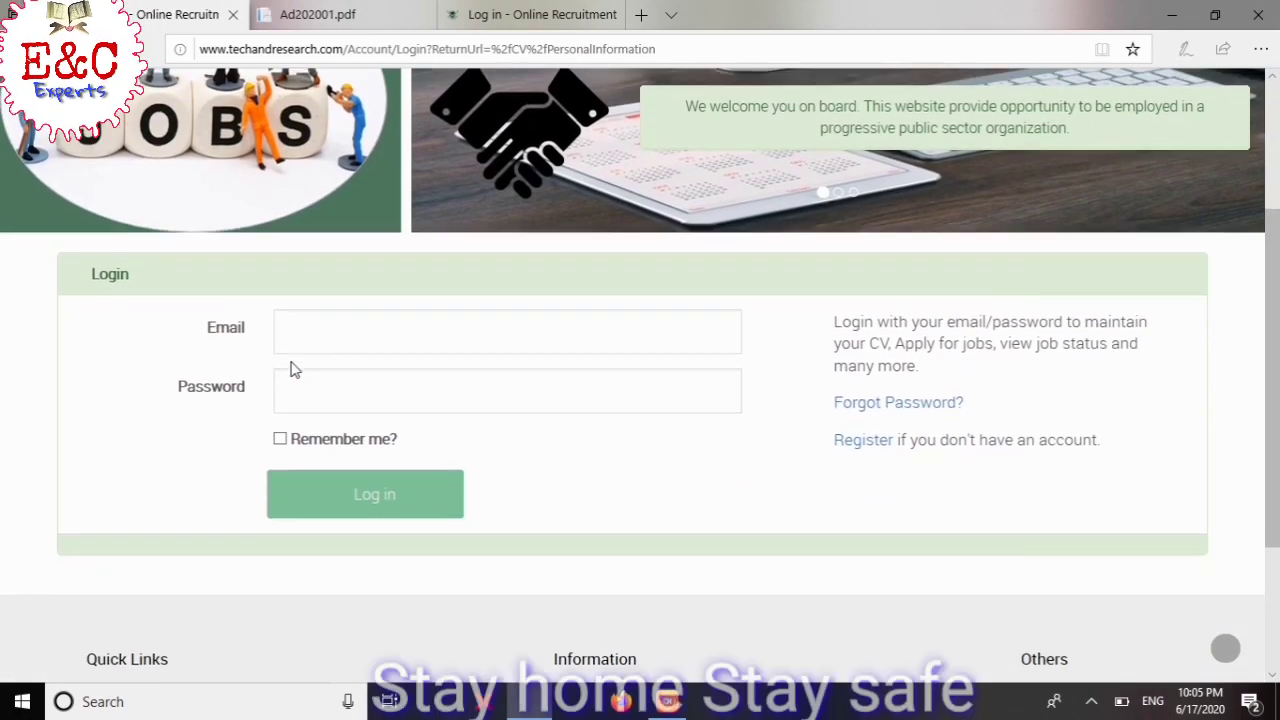
scroll(293, 369, up, 5)
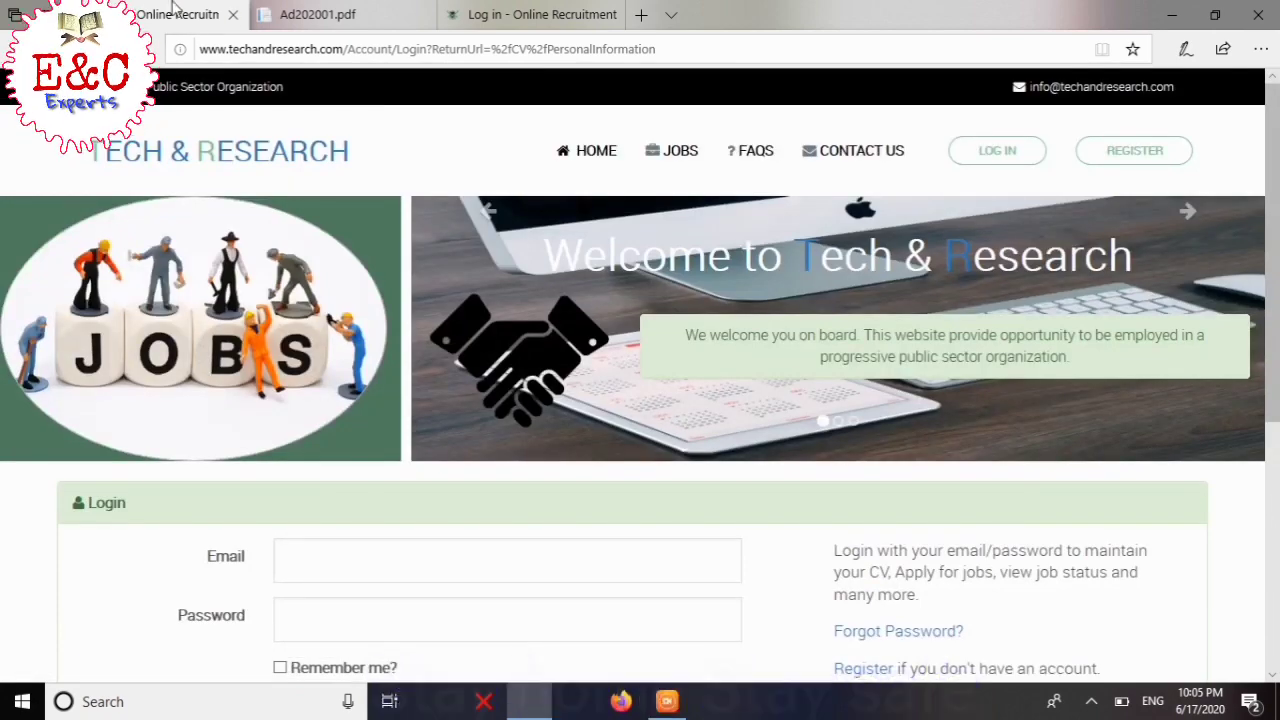
click(545, 16)
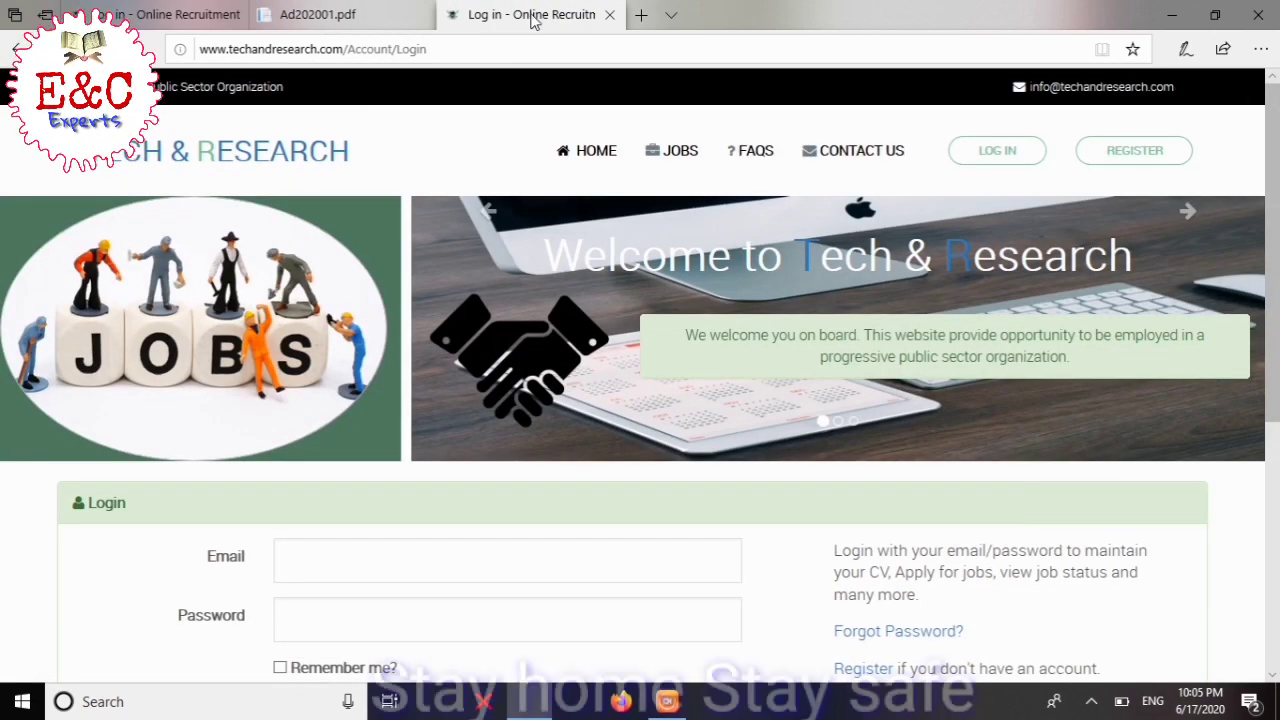
click(330, 18)
click(152, 20)
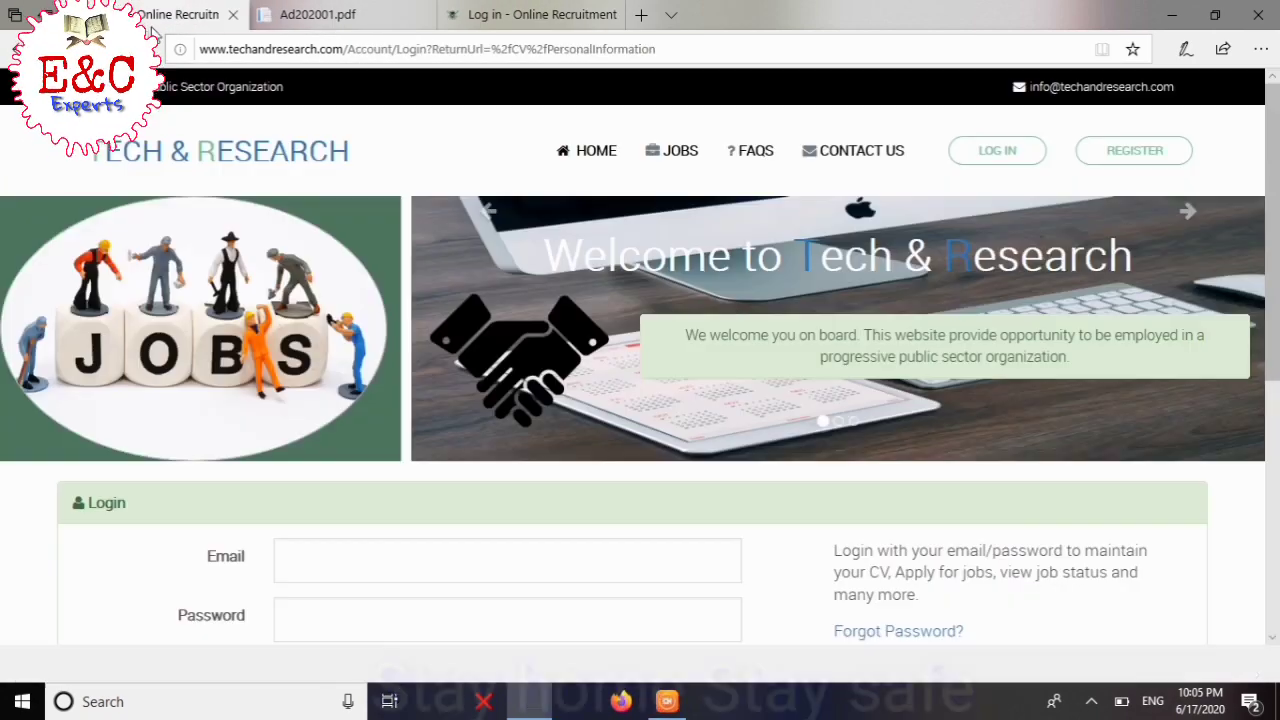
Log in to the recruitment site with the saved account email and password.
scroll(310, 522, down, 3)
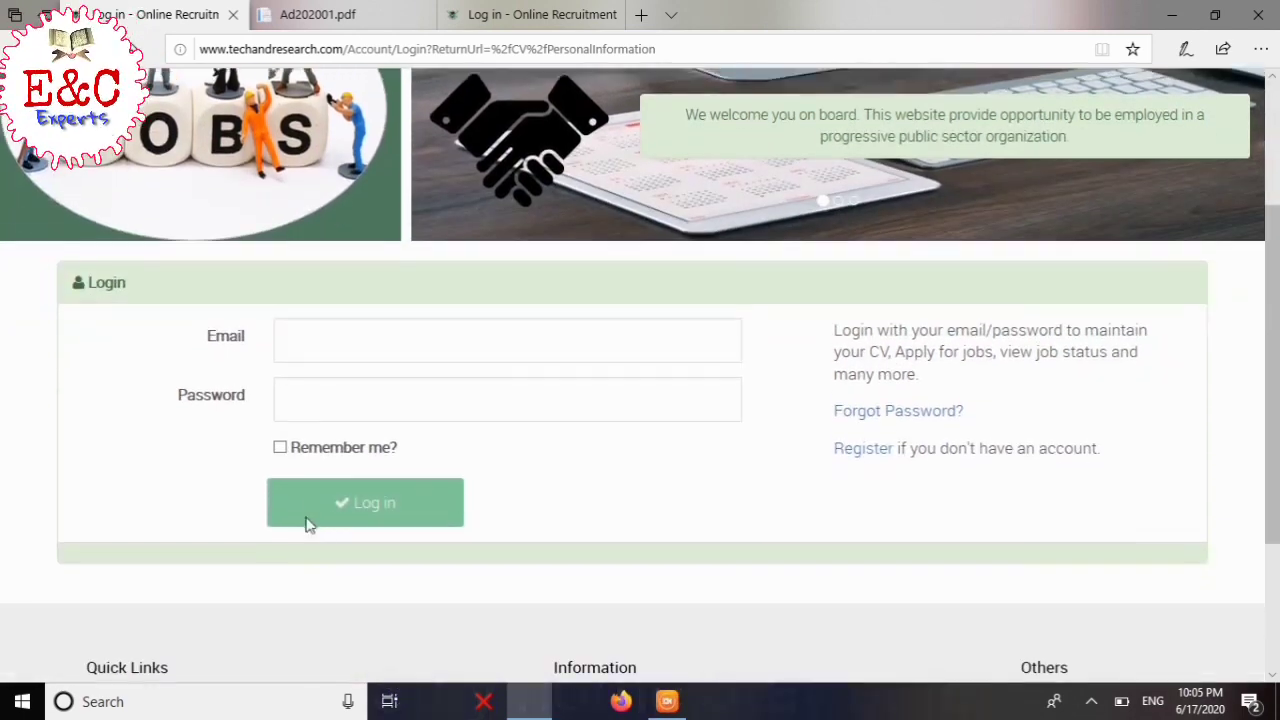
click(348, 320)
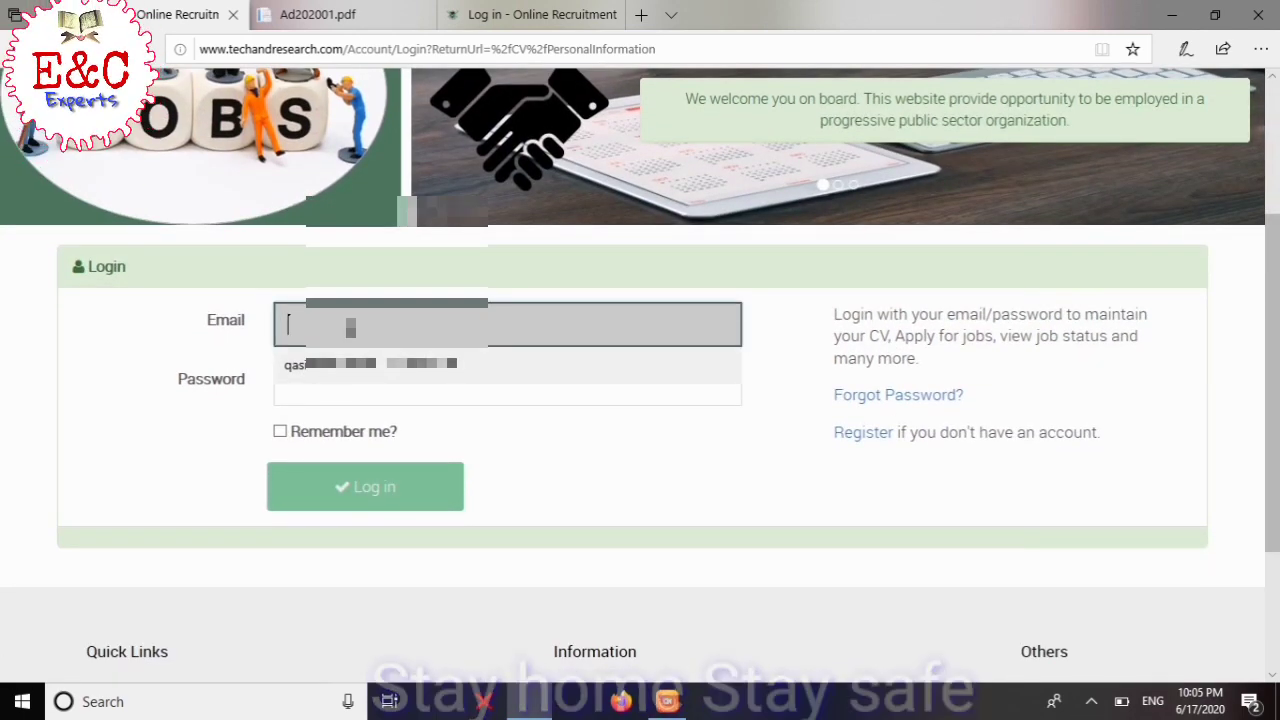
click(362, 378)
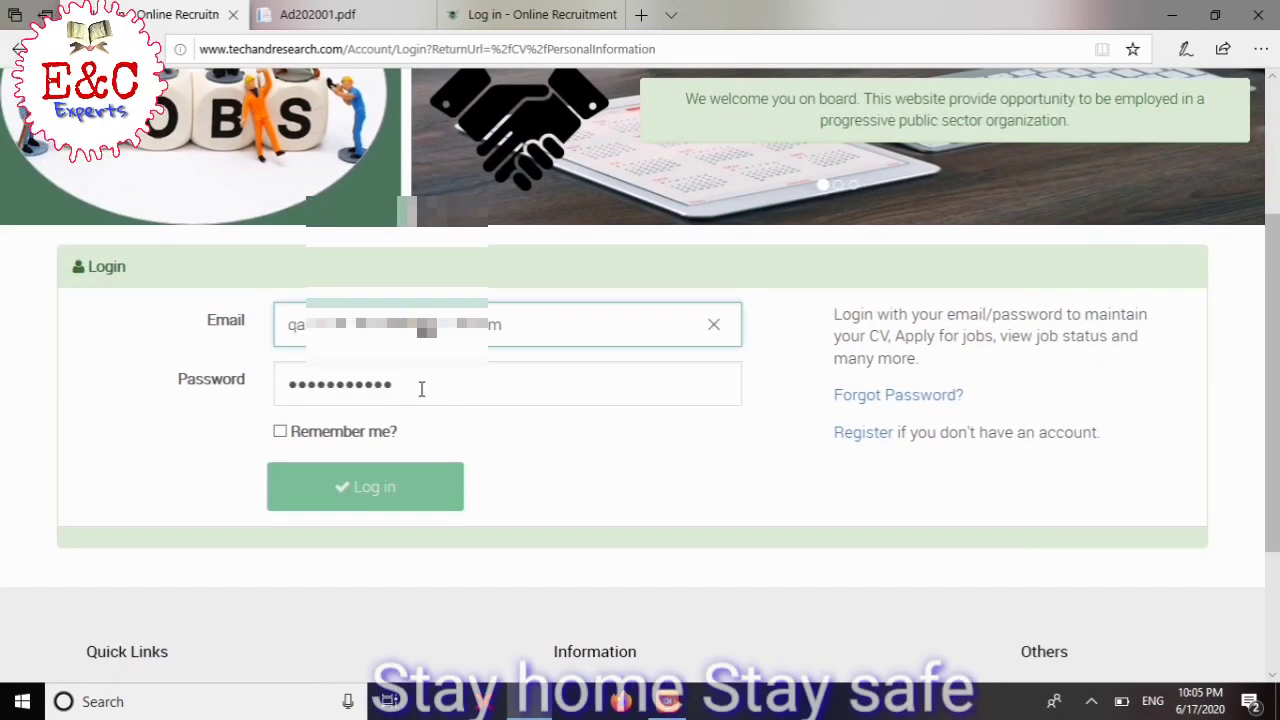
click(365, 500)
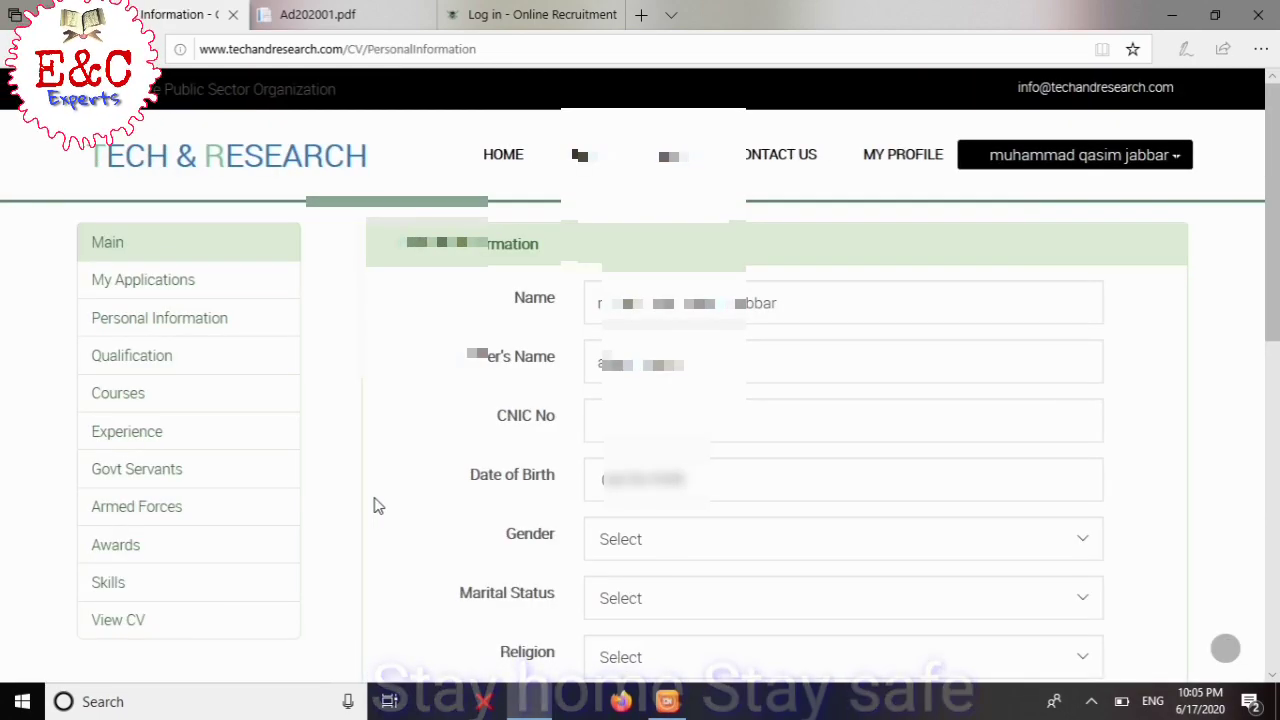
Examine the Personal Information form's fields, from name and CNIC number through addresses, province, domicile and phone numbers.
scroll(376, 504, down, 3)
scroll(640, 400, up, 3)
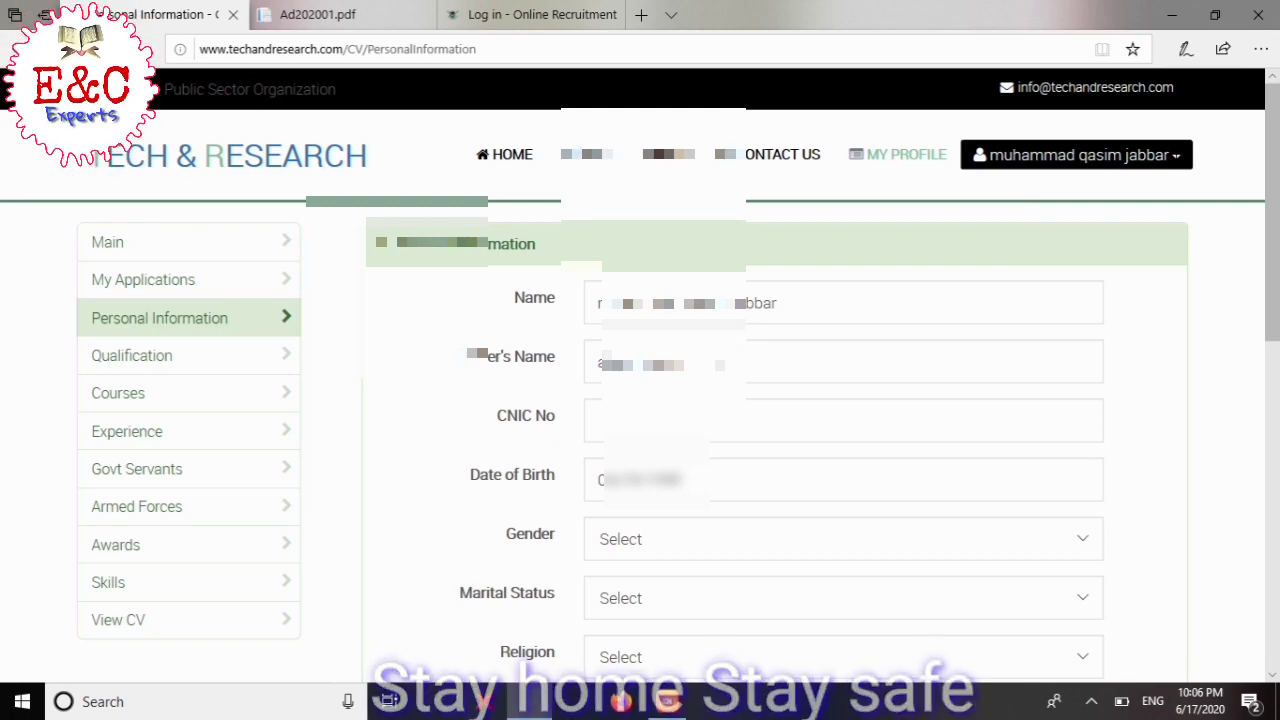
scroll(760, 400, down, 3)
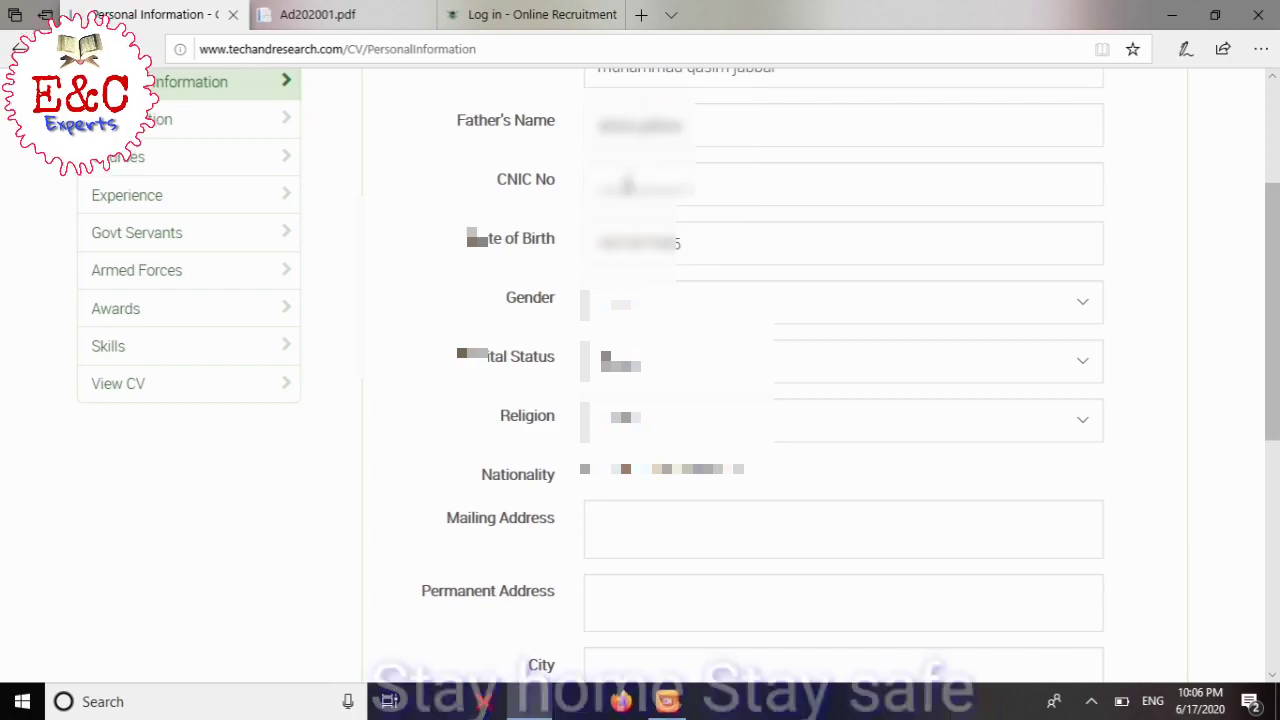
scroll(760, 400, down, 7)
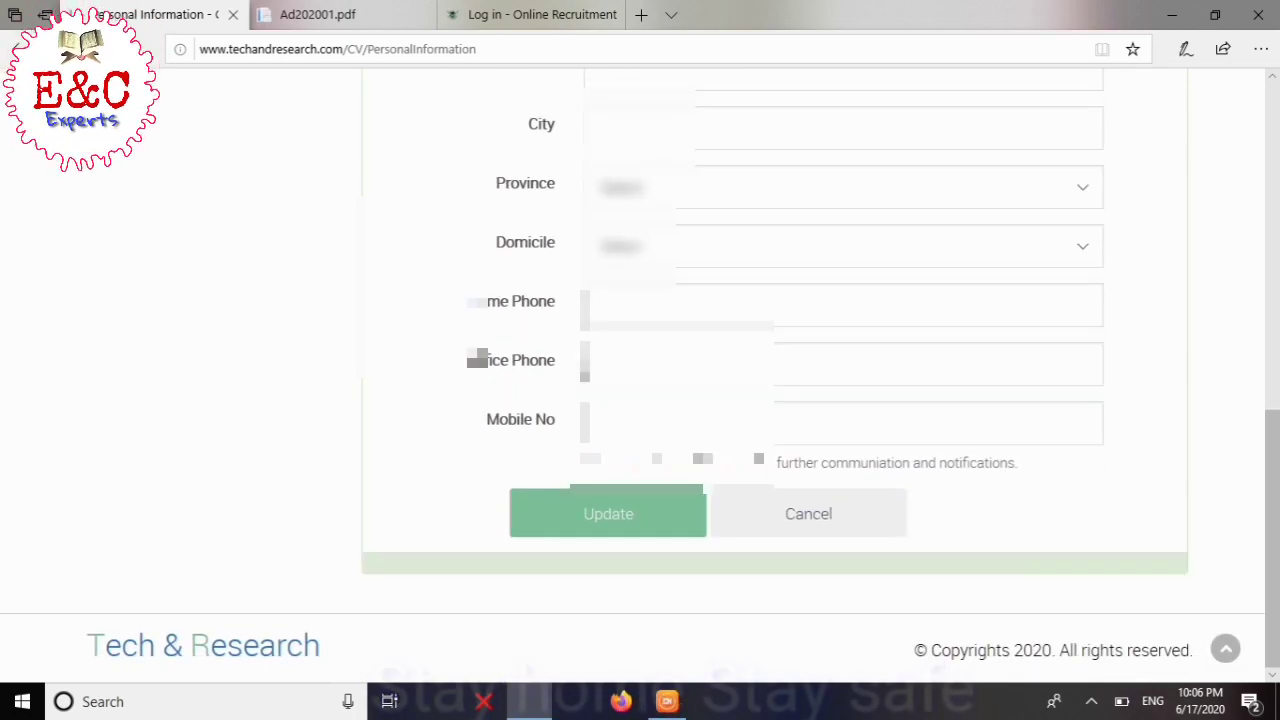
scroll(760, 400, up, 5)
scroll(760, 400, down, 4)
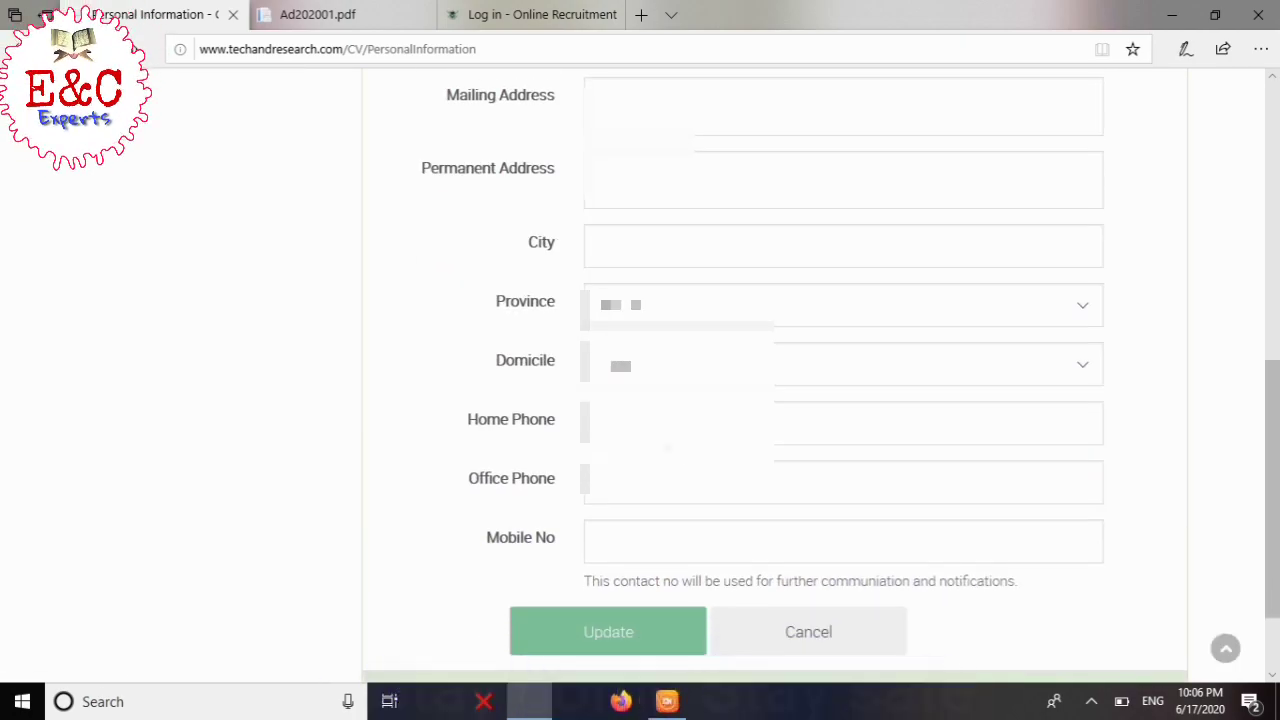
scroll(634, 463, up, 8)
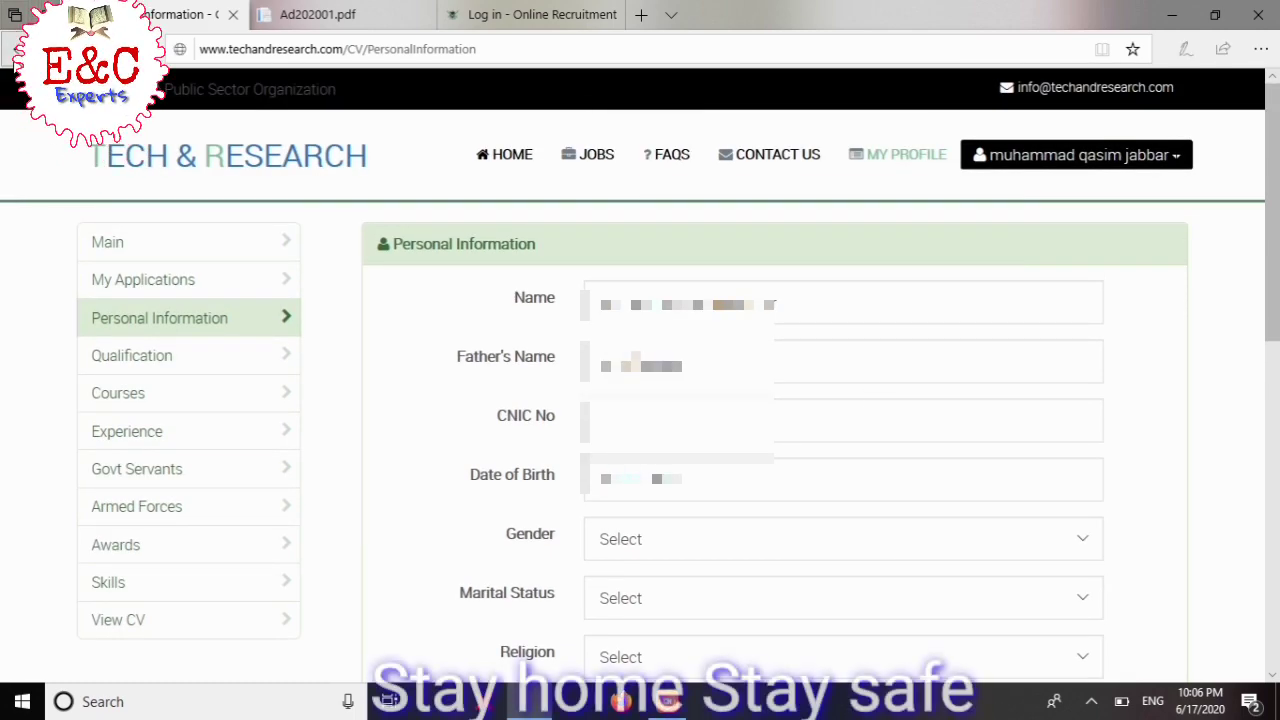
Return to the Personal Information page and view the list of CV sections down to View CV.
click(108, 362)
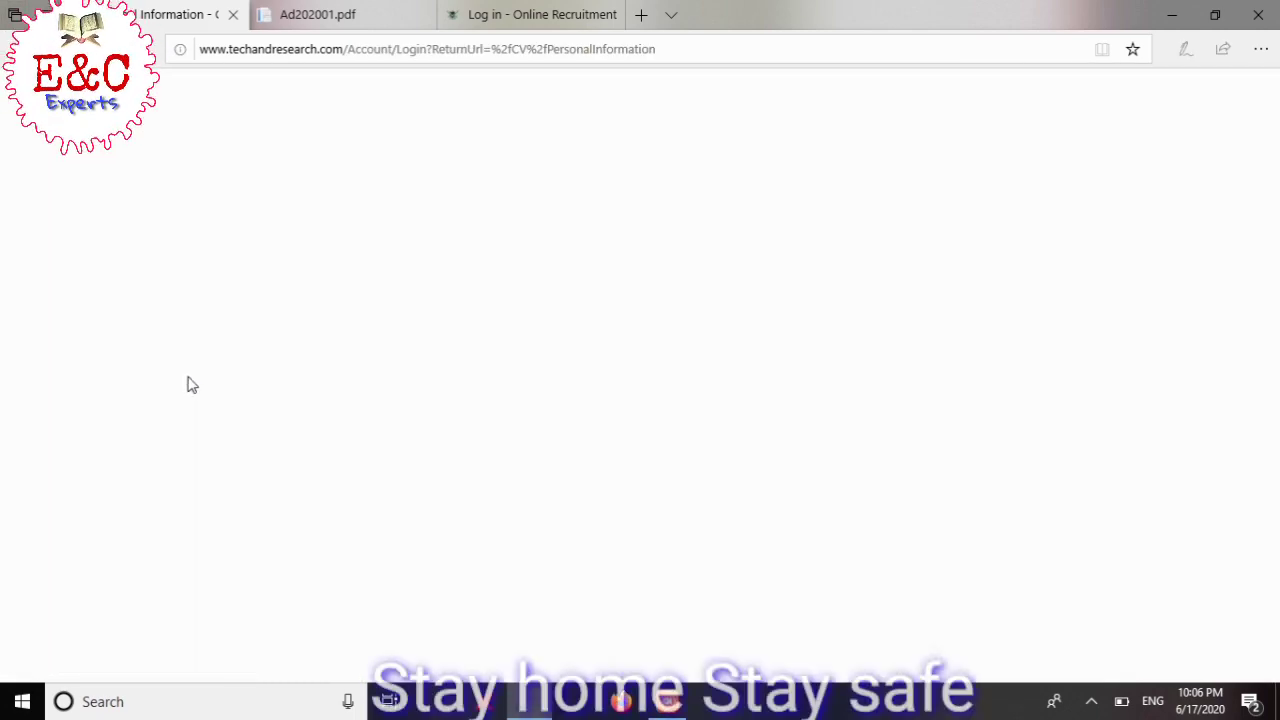
scroll(335, 364, up, 3)
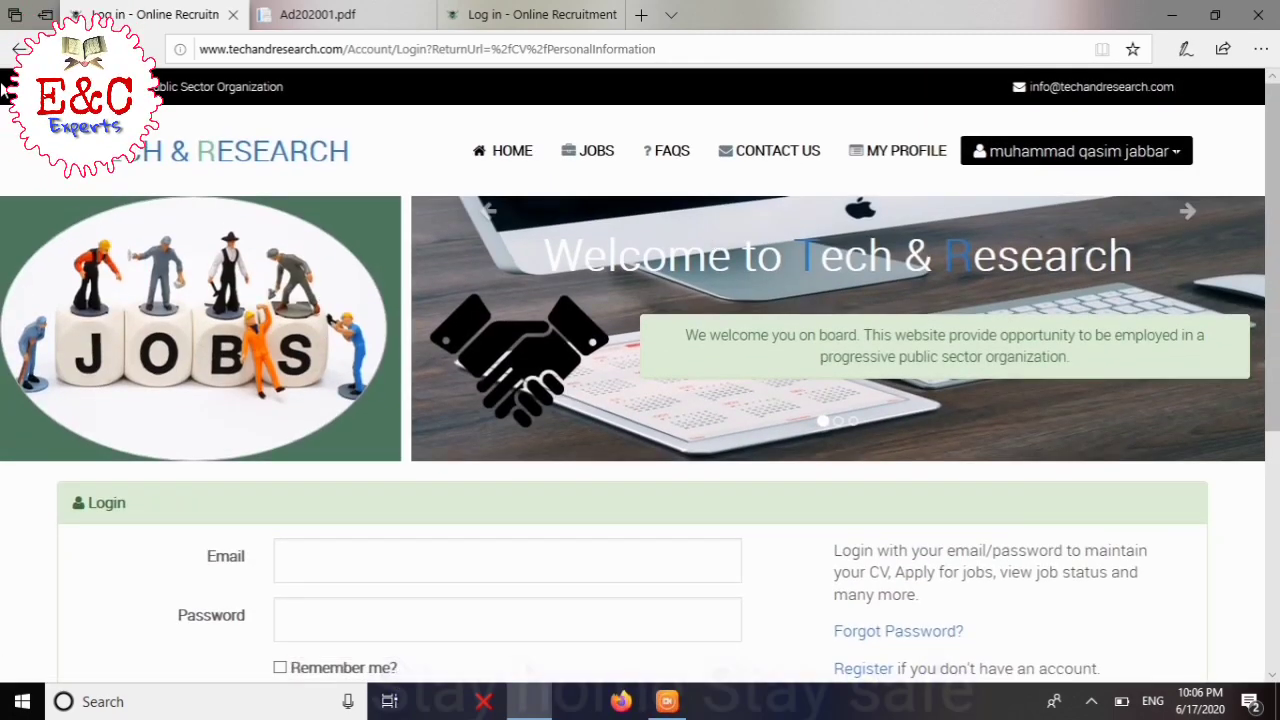
key(alt+Left)
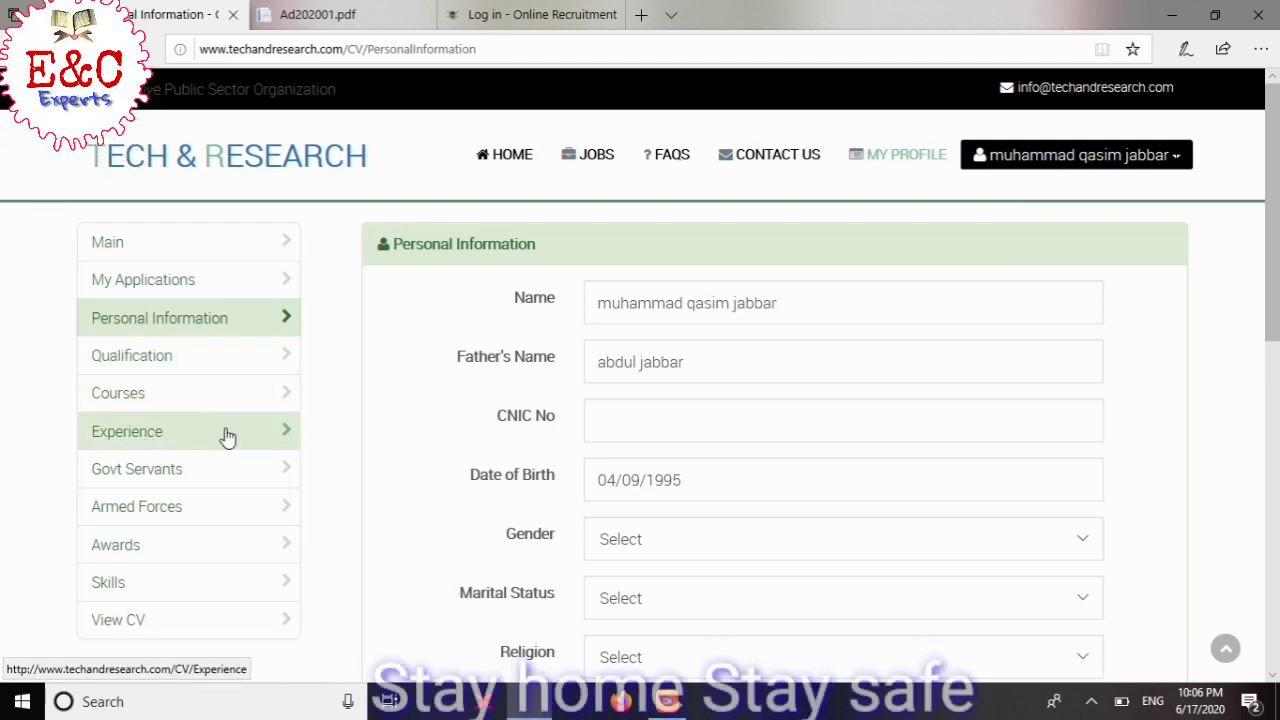
scroll(250, 442, down, 3)
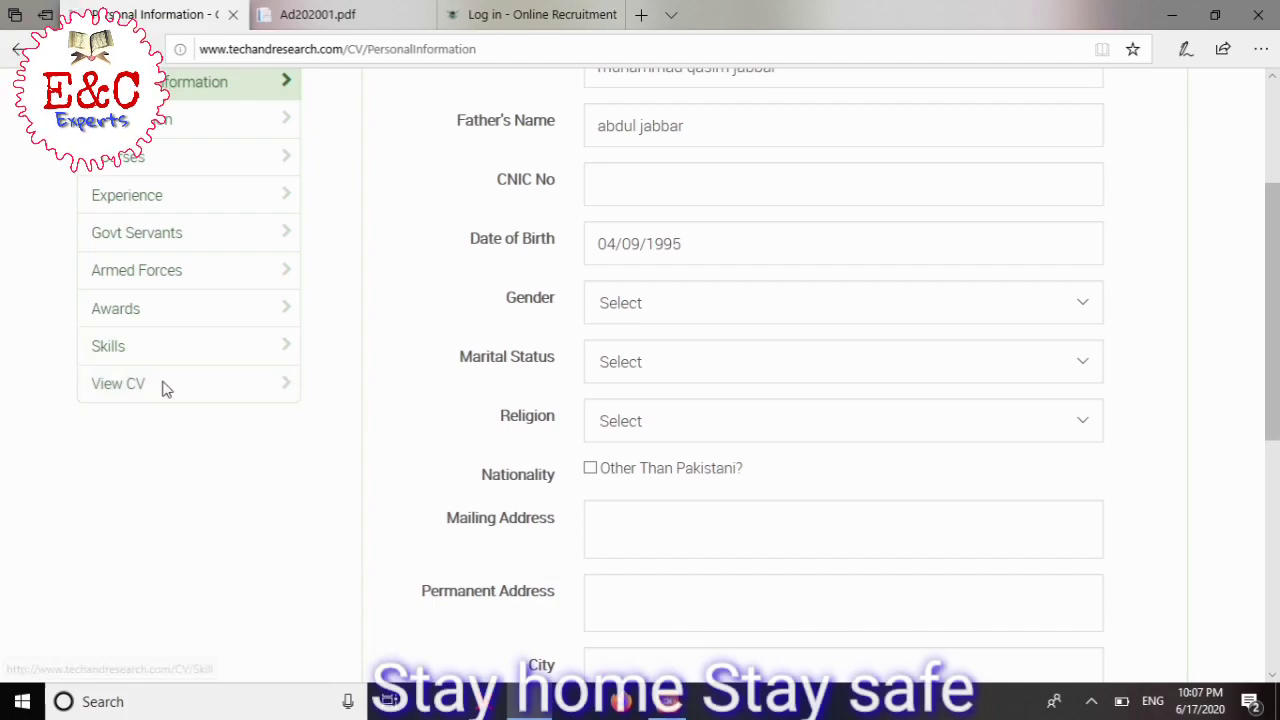
Switch to the Ad202001.pdf job advertisement and review its listed posts, qualifications, experience and locations from the beginning.
click(328, 16)
scroll(560, 210, up, 1)
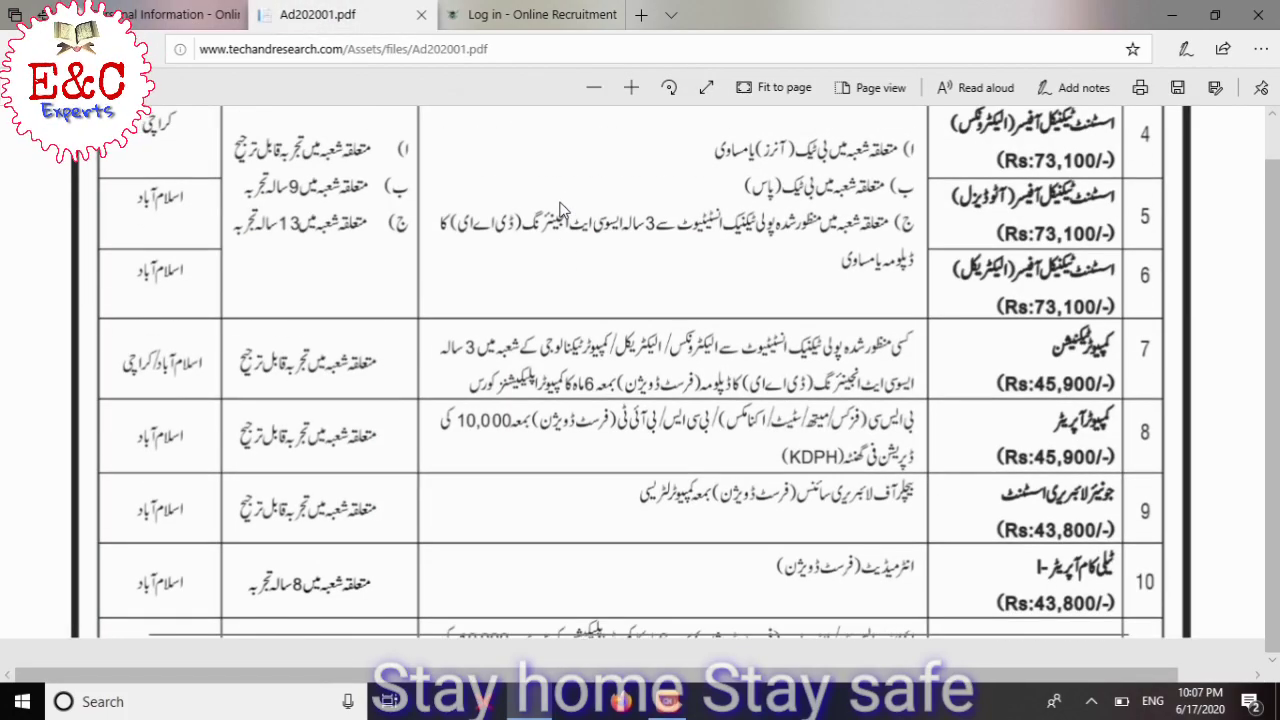
click(175, 14)
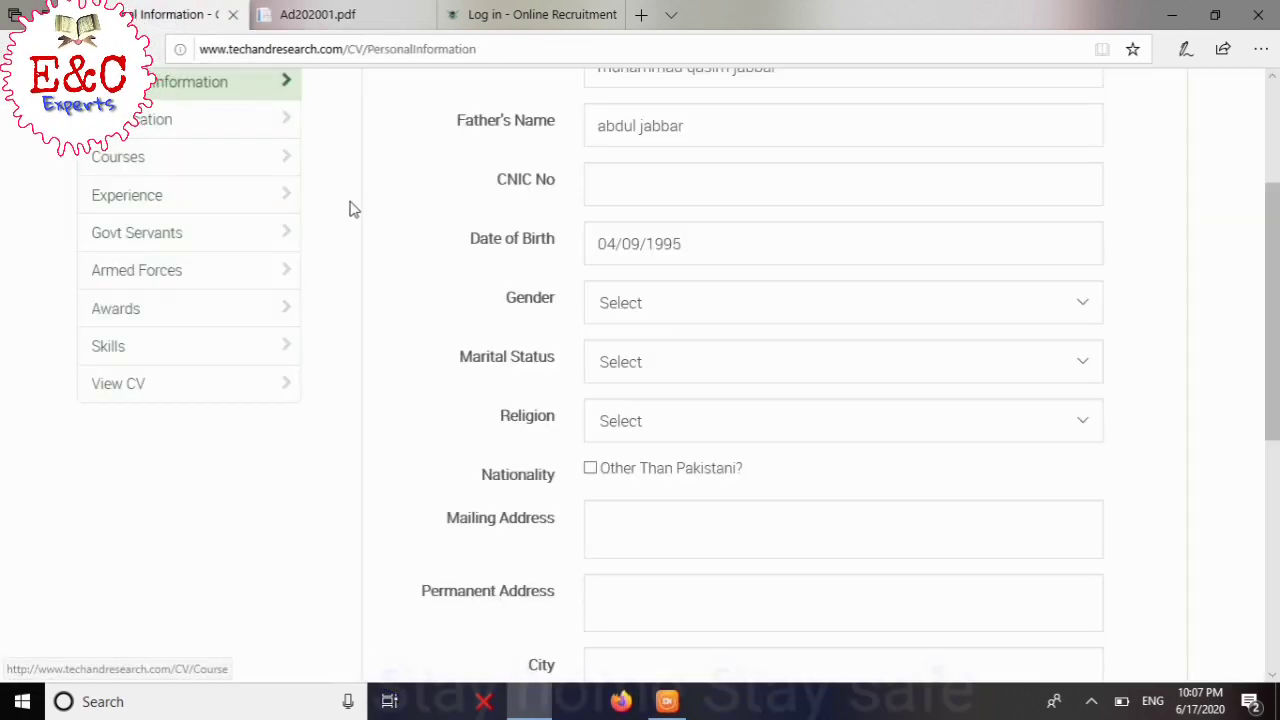
click(360, 12)
scroll(444, 195, up, 4)
scroll(446, 195, up, 2)
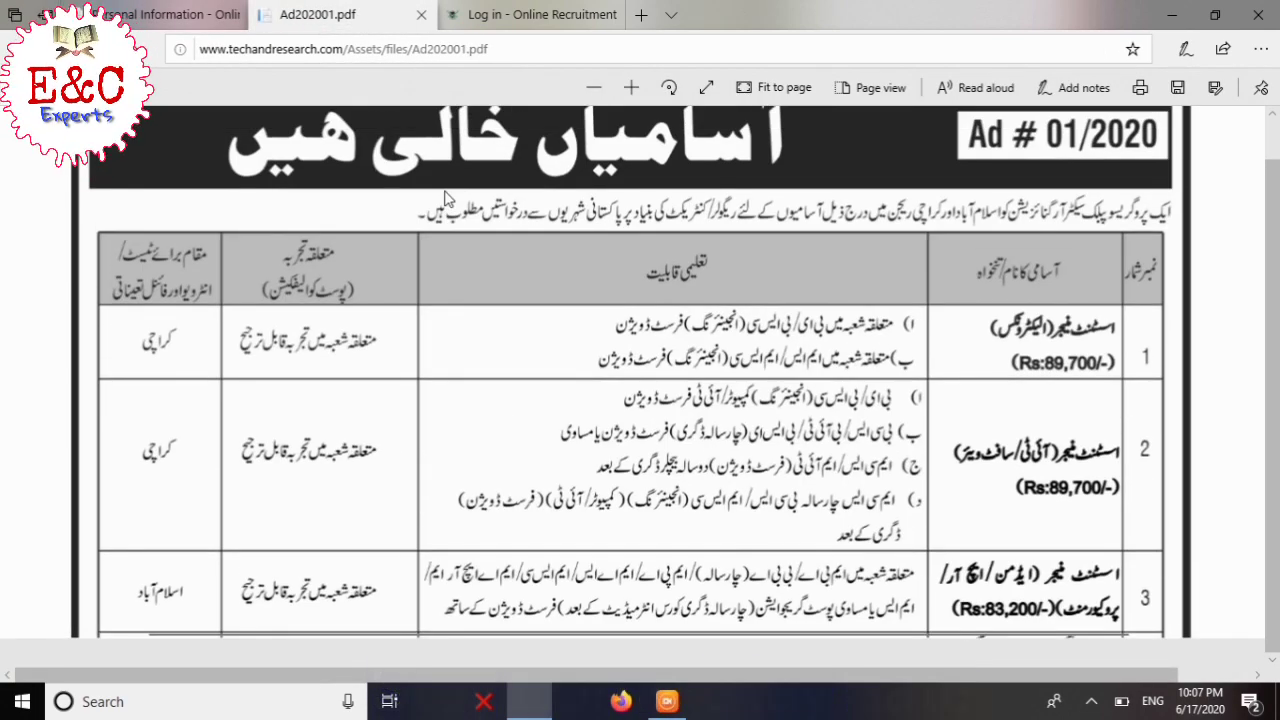
scroll(446, 195, down, 1)
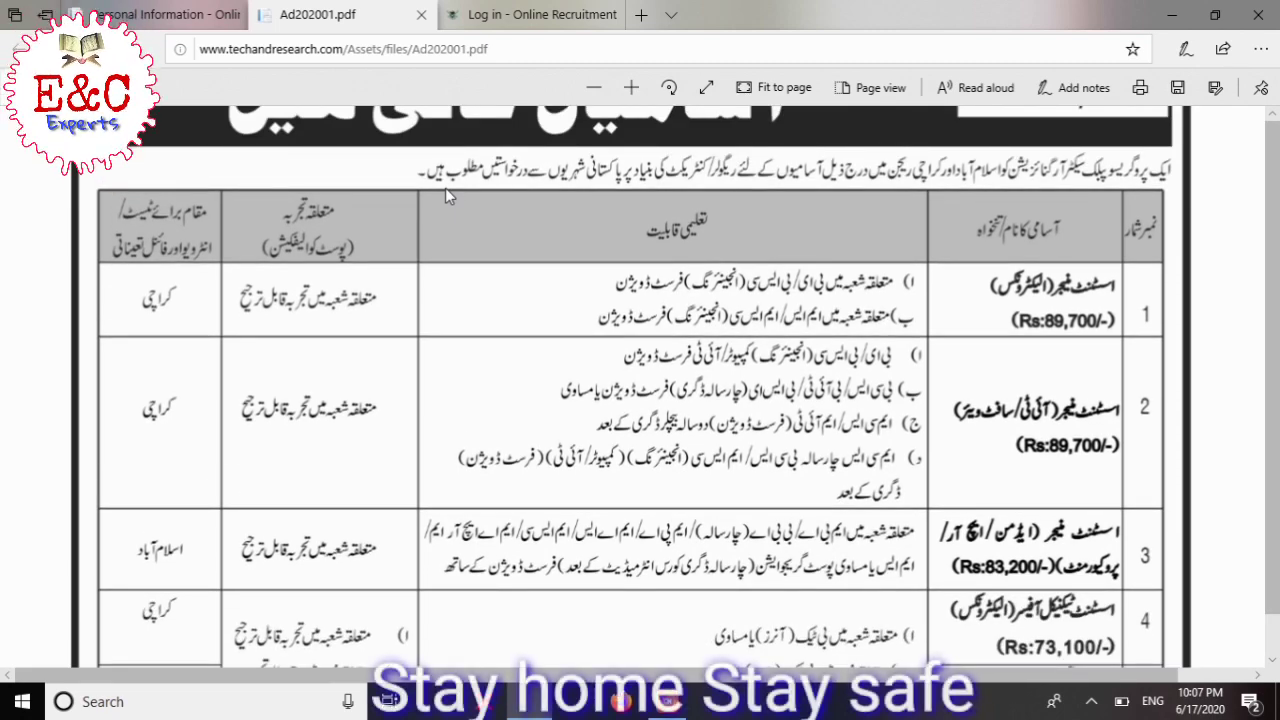